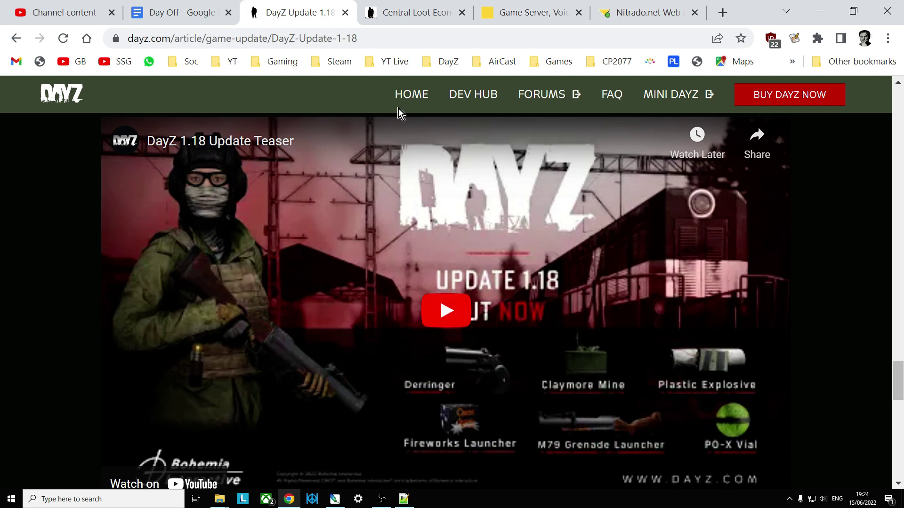
- Switch from the DayZ 1.18 update article to Nitrado's game server list showing dayzOffline.chernarusplus
left_click(488, 15)
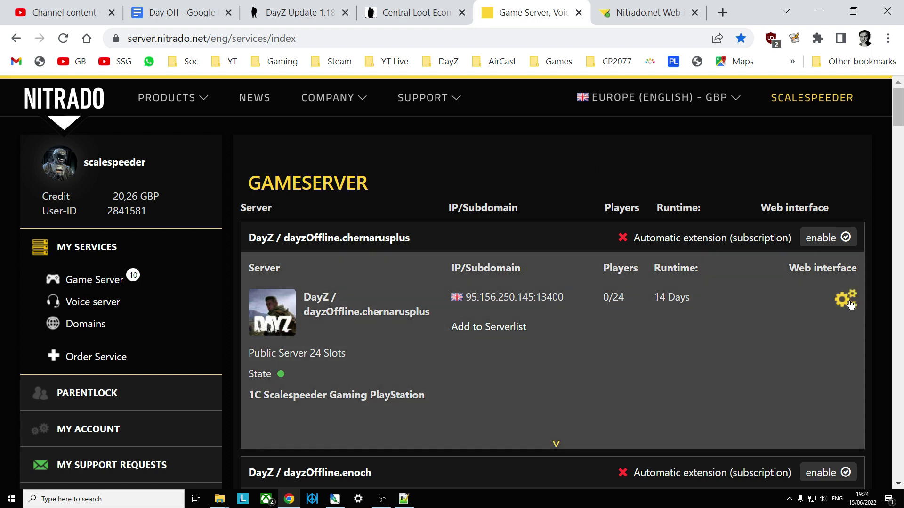
- Open the server's Nitrado web interface in its own tab, discarding the blank loading tab
left_click(850, 305)
left_click(594, 12)
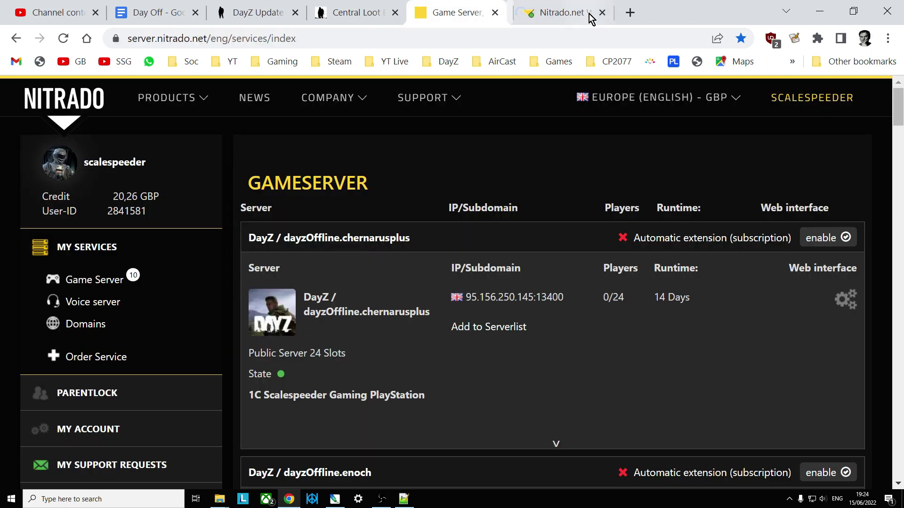
left_click(600, 14)
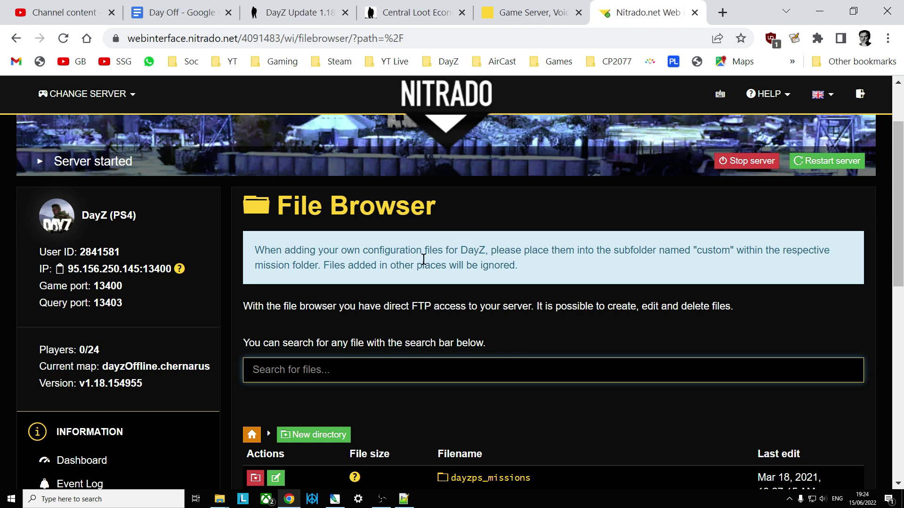
- Go through the server Dashboard to the File Browser at the server root
scroll(106, 375, "down", 2)
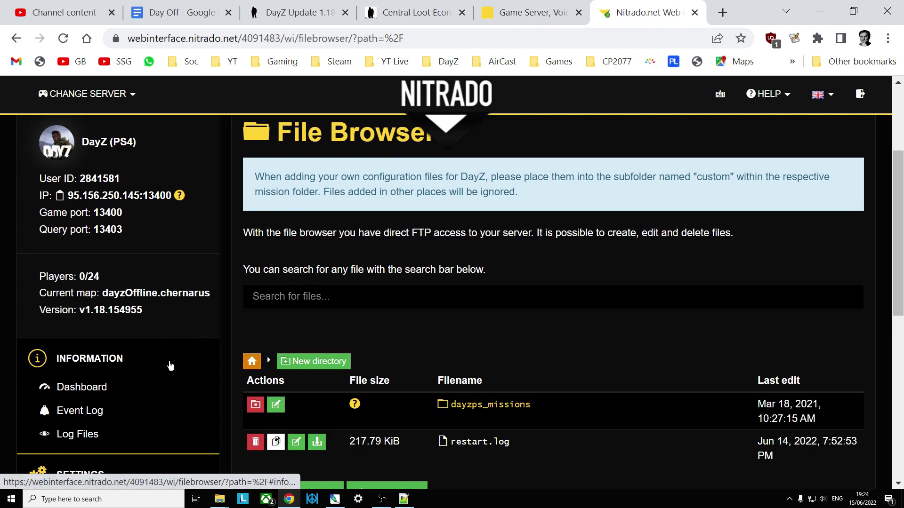
left_click(75, 390)
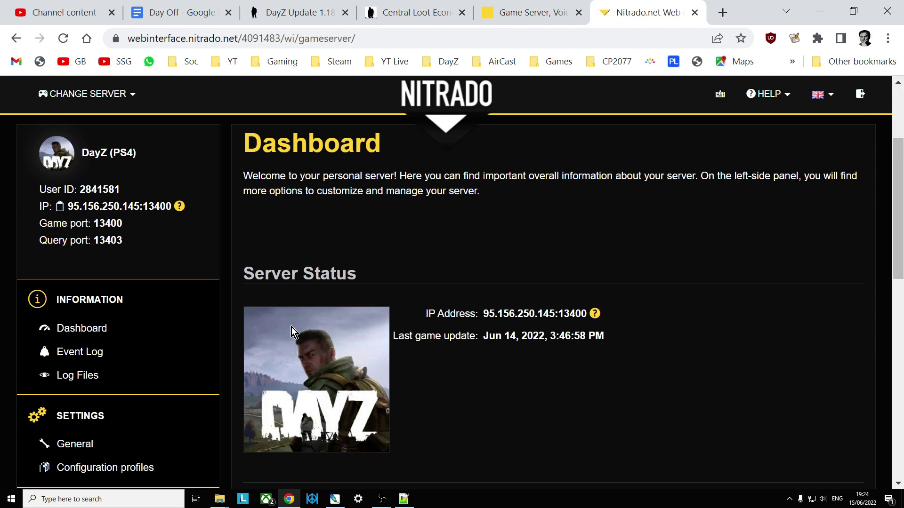
scroll(269, 334, "down", 5)
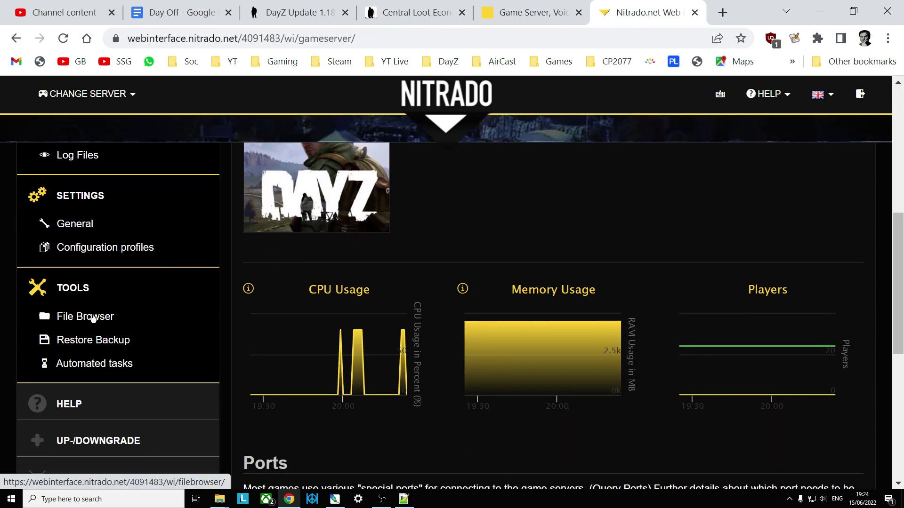
left_click(93, 319)
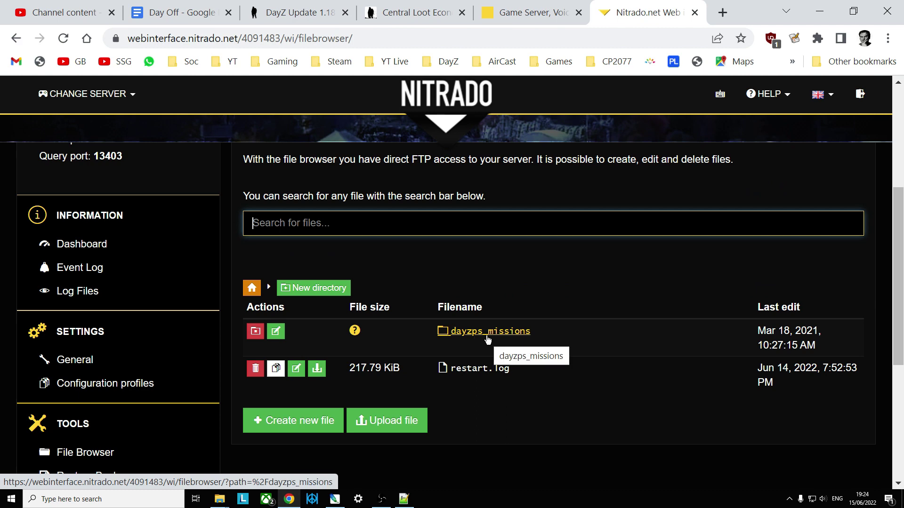
- Browse into dayzps_missions > dayzOffline.chernarusplus > db and scroll down to types.xml
left_click(488, 335)
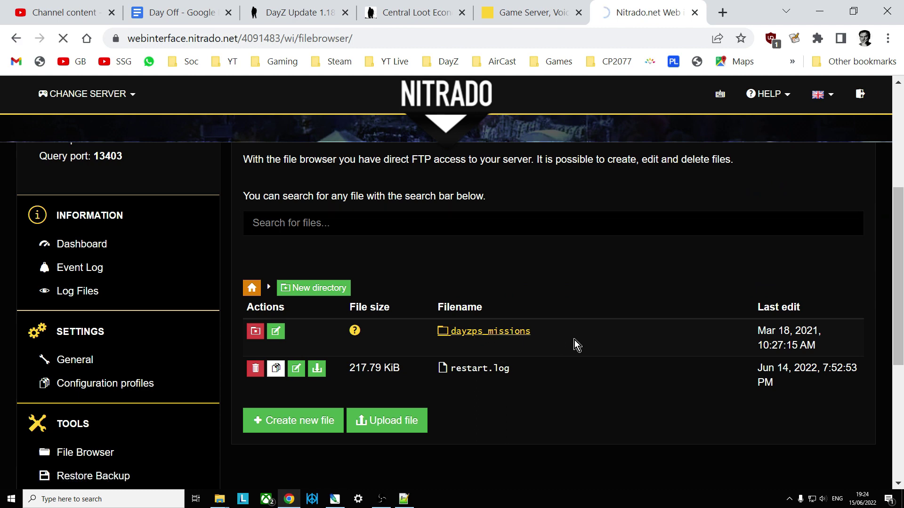
scroll(573, 336, "down", 2)
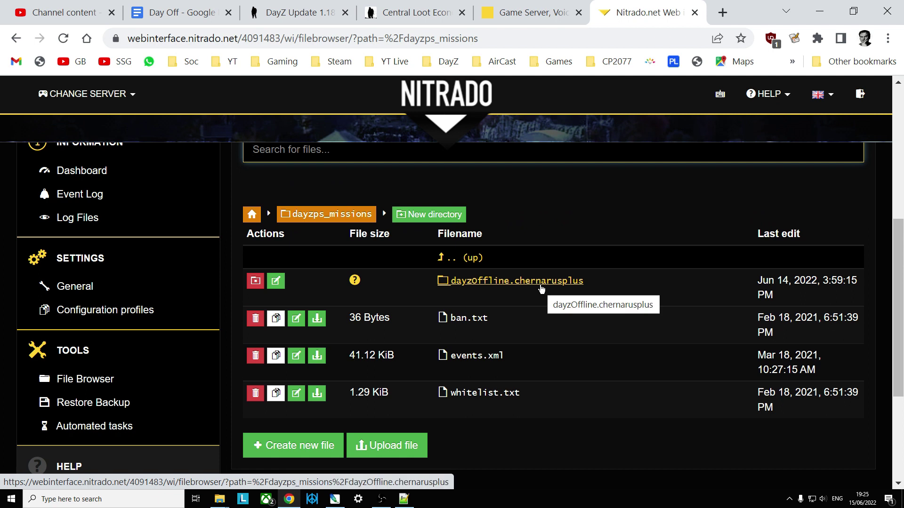
left_click(541, 288)
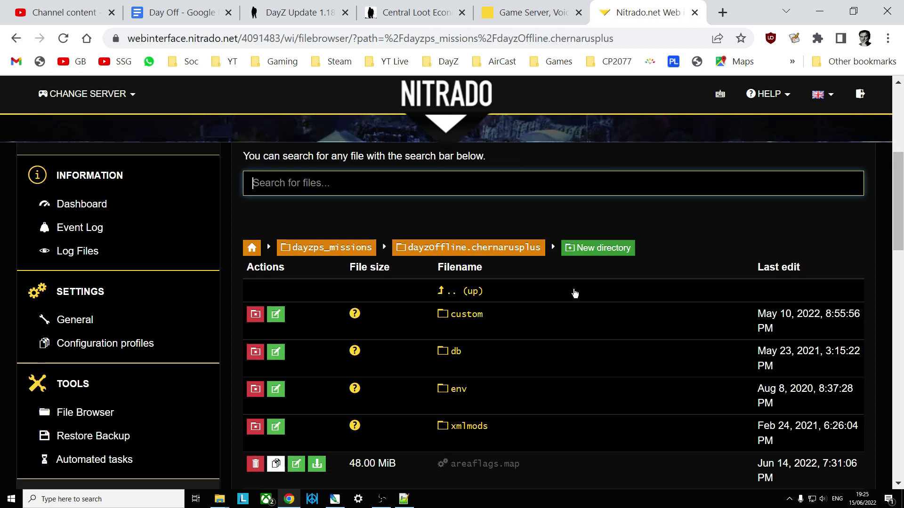
scroll(517, 273, "down", 2)
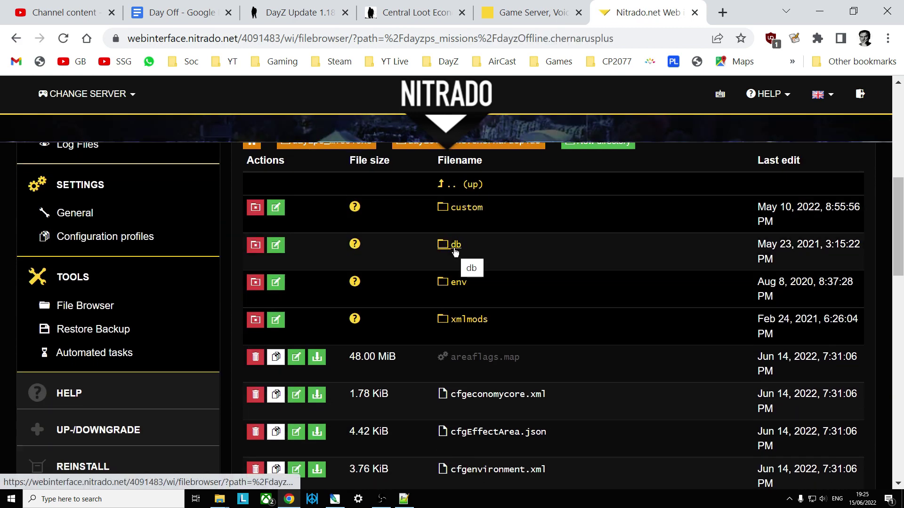
left_click(454, 250)
scroll(504, 253, "down", 2)
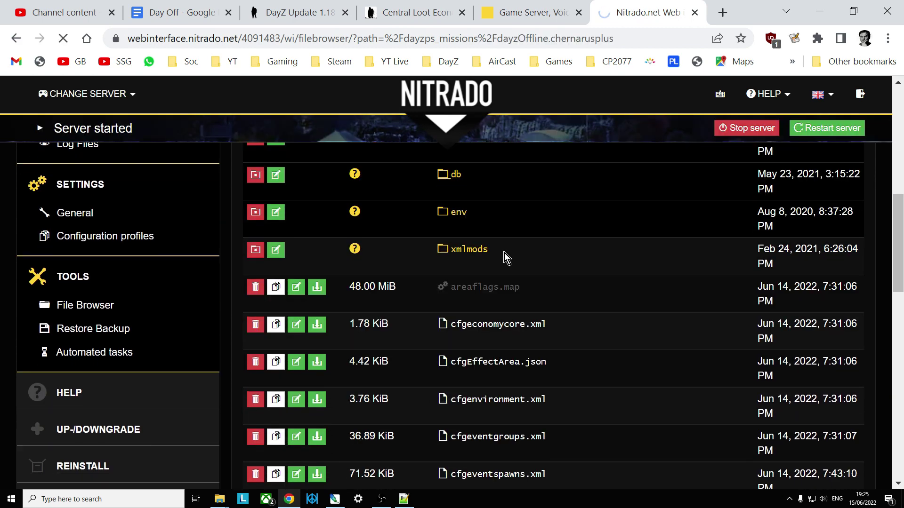
scroll(504, 252, "down", 5)
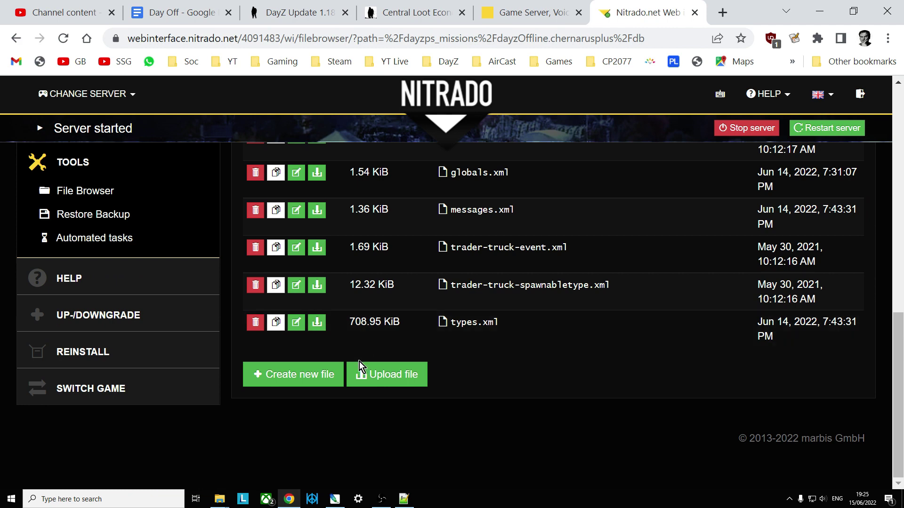
- Bring up the local types.xml in Notepad++ and Find All 'PLASTIC' in the current document
left_click(403, 498)
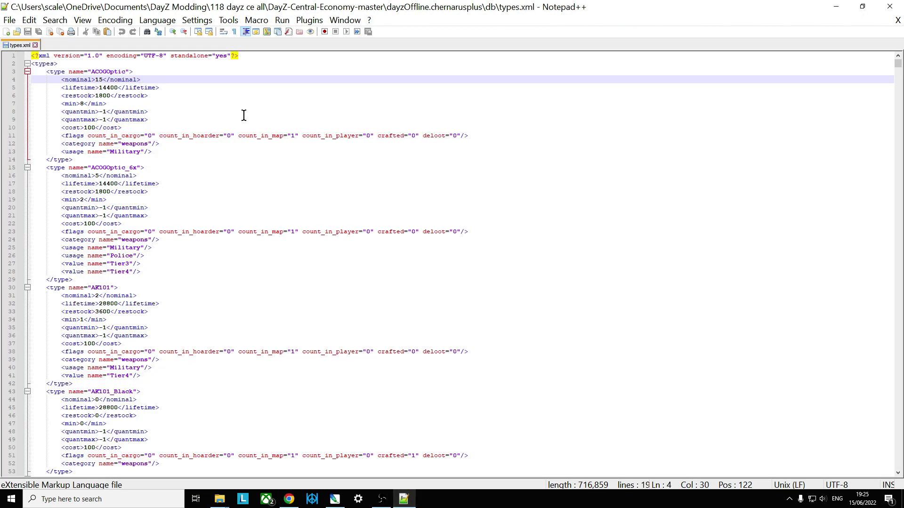
left_click(163, 73)
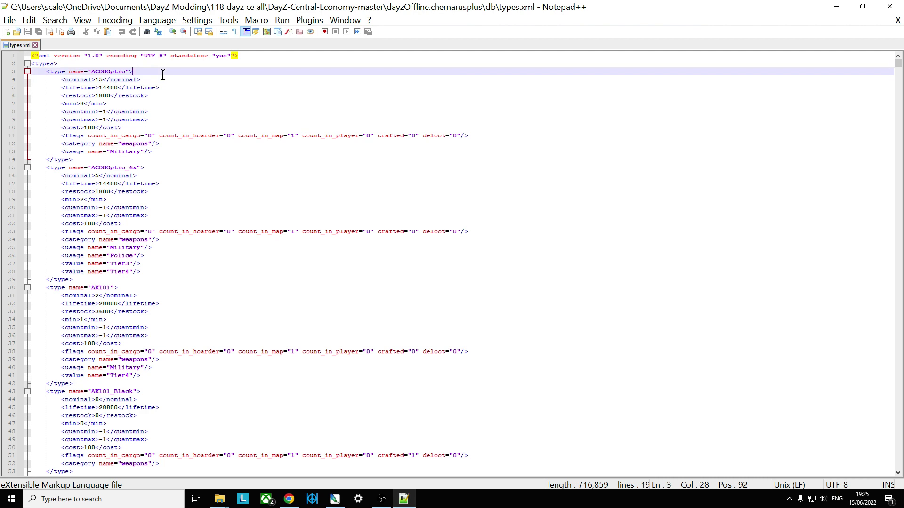
key("ctrl+f")
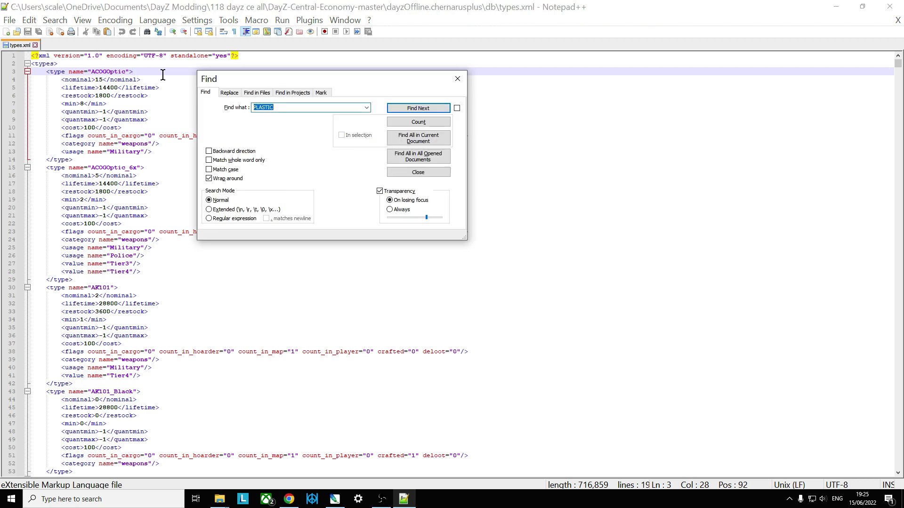
left_click(418, 138)
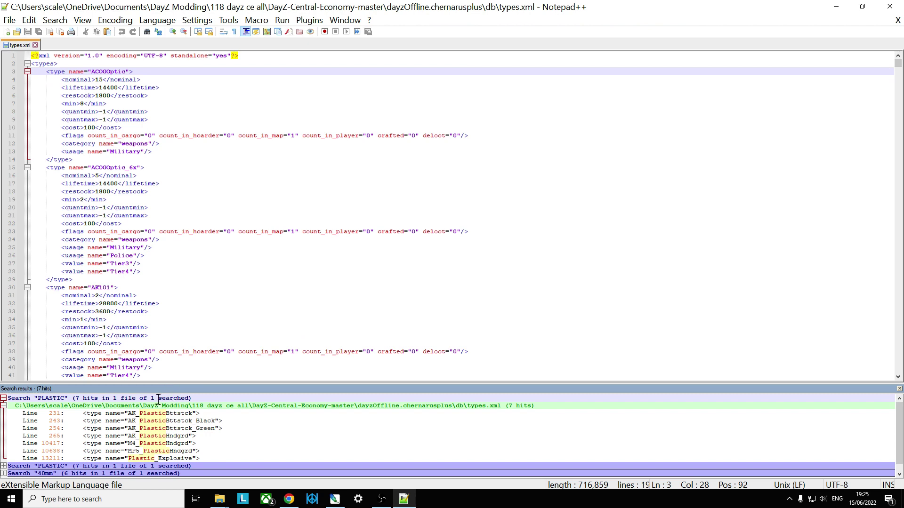
- Jump to the Plastic_Explosive entry at line 13211 from the search results
double_click(143, 459)
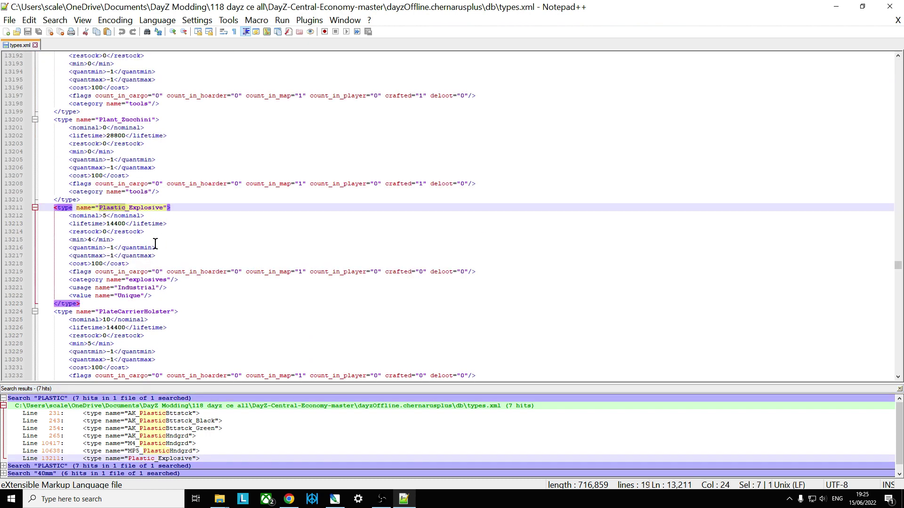
left_click_drag(88, 303, 52, 212)
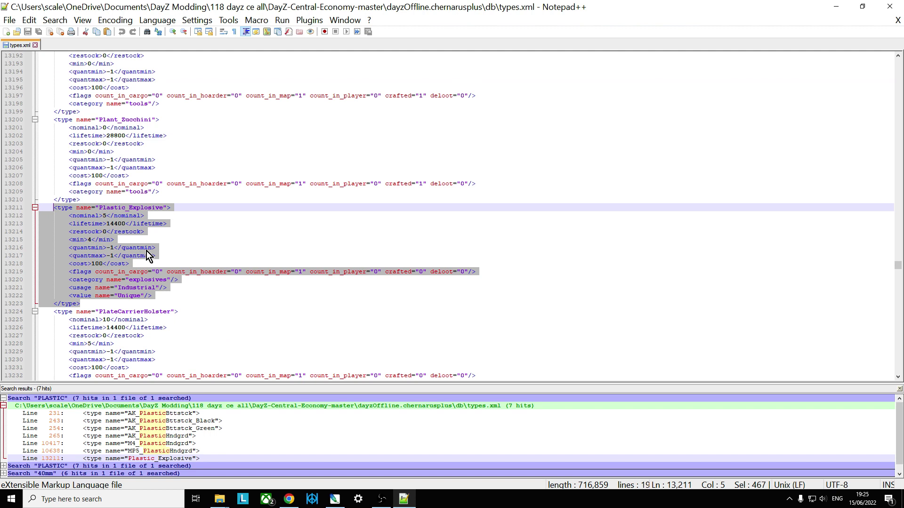
left_click(103, 240)
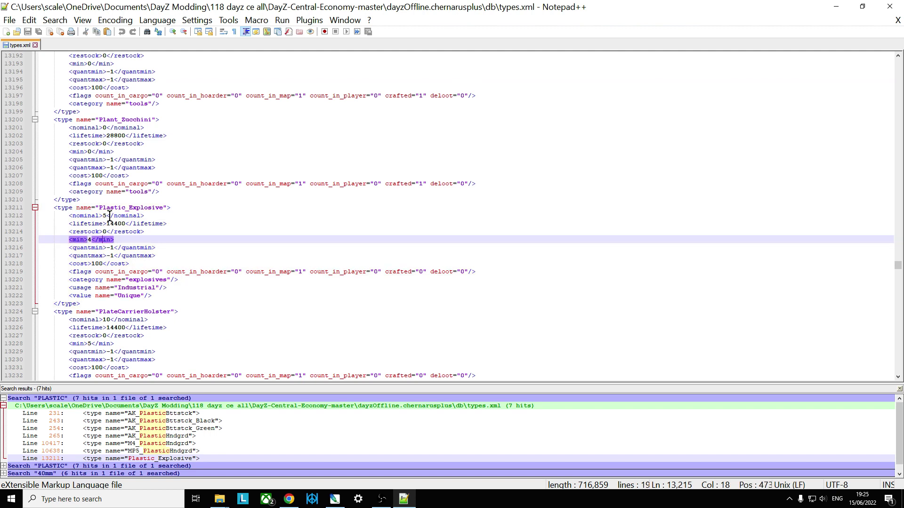
- Change Plastic_Explosive's nominal from 5 to 10 and min from 4 to 8
left_click(109, 216)
key("BackSpace")
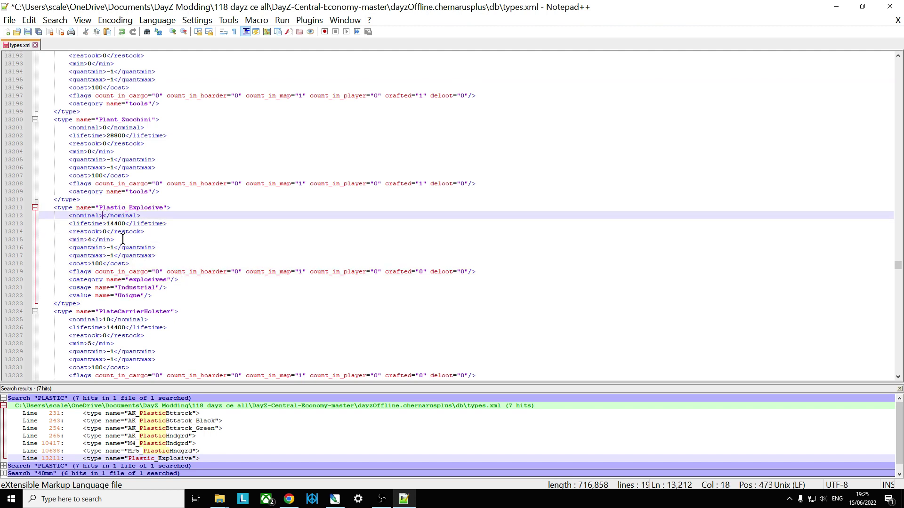
type("10")
left_click(90, 240)
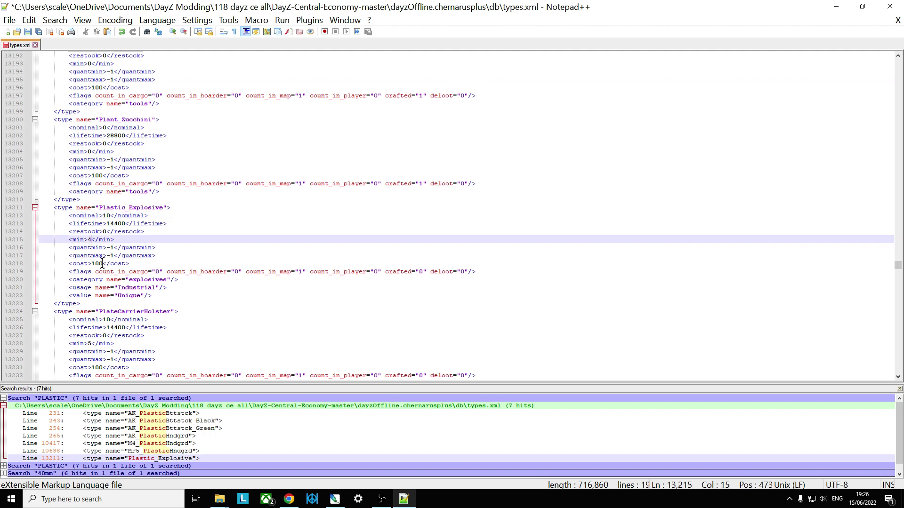
key("BackSpace")
type("8")
left_click(155, 295)
scroll(160, 296, "down", 2)
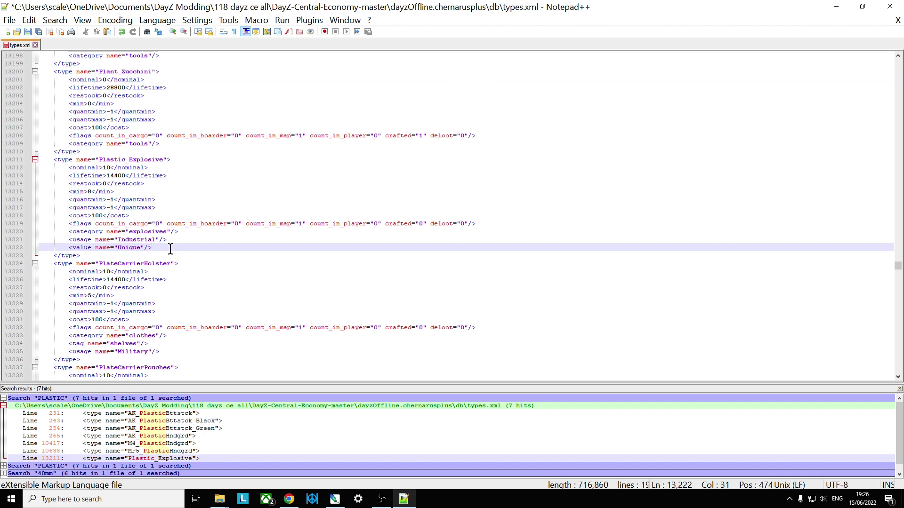
left_click_drag(162, 248, 61, 249)
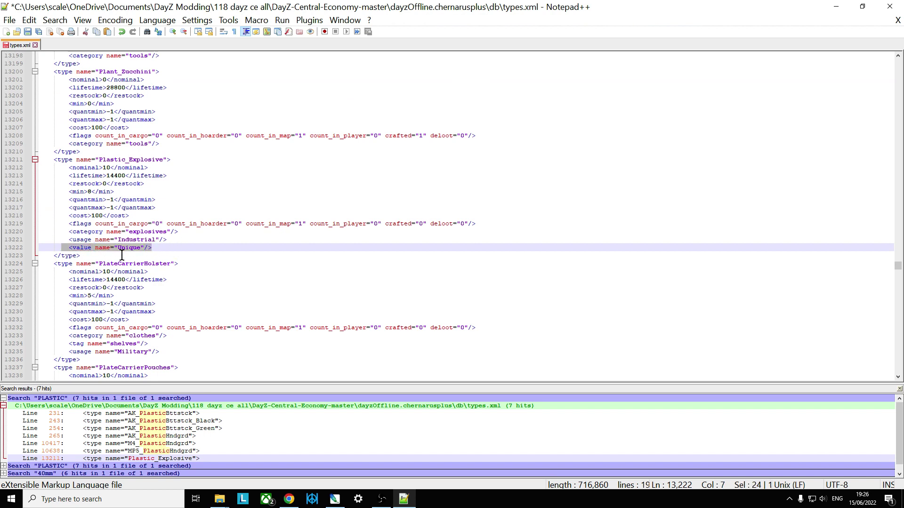
left_click(164, 248)
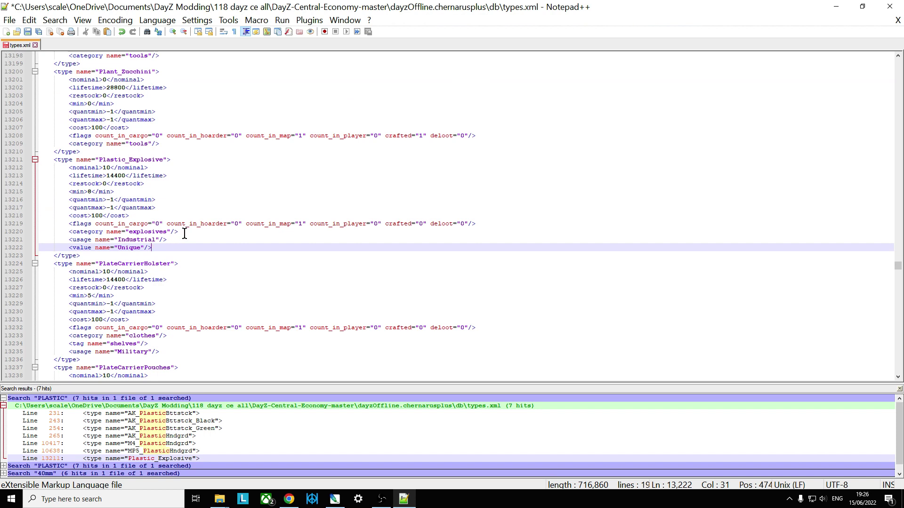
left_click_drag(184, 237, 64, 238)
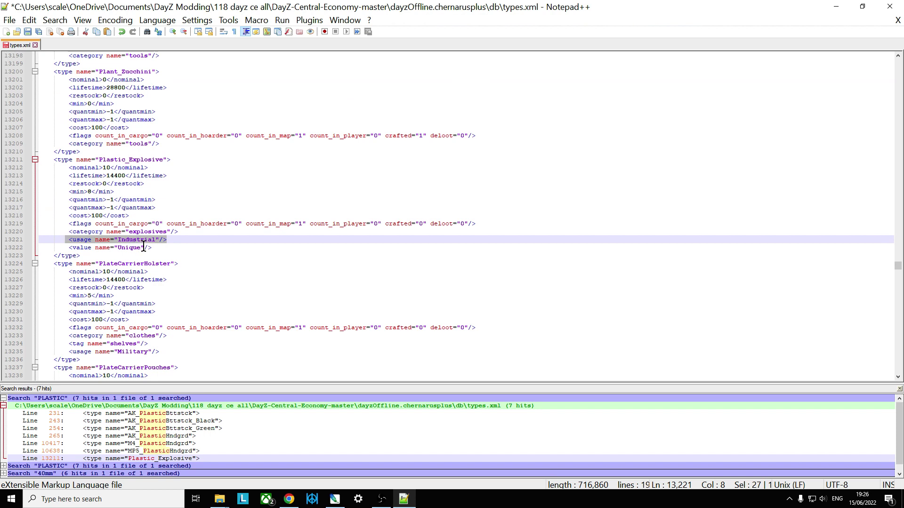
left_click_drag(150, 248, 64, 247)
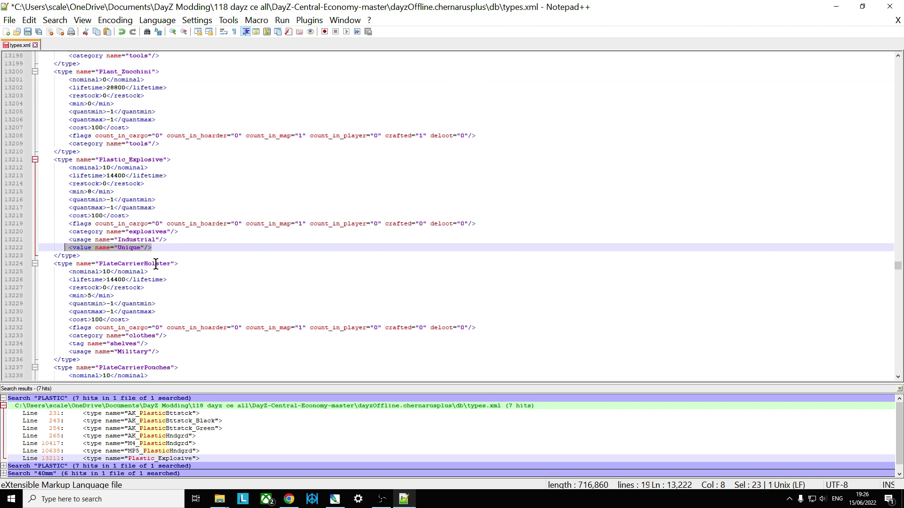
- Copy the Tier3 and Tier4 value lines from the PlateCarrierVest entry
scroll(155, 263, "down", 10)
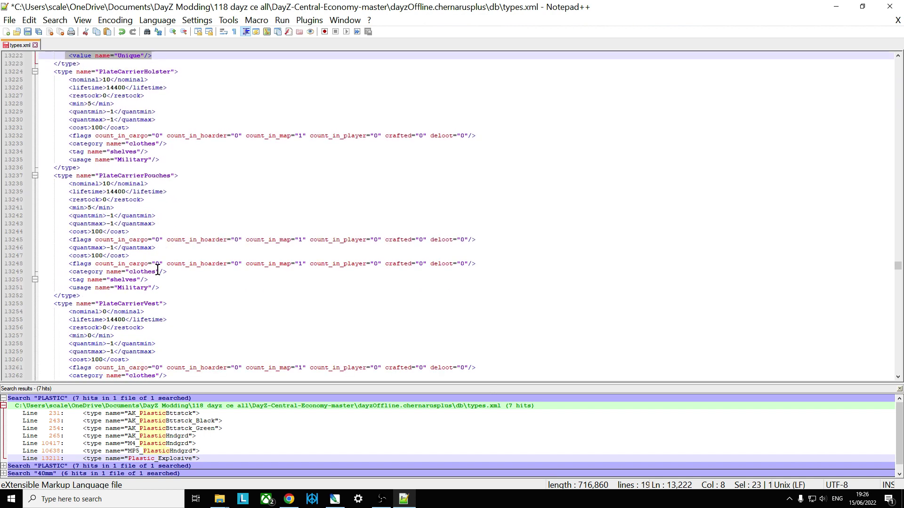
left_click_drag(149, 328, 67, 319)
key("ctrl+c")
right_click(100, 328)
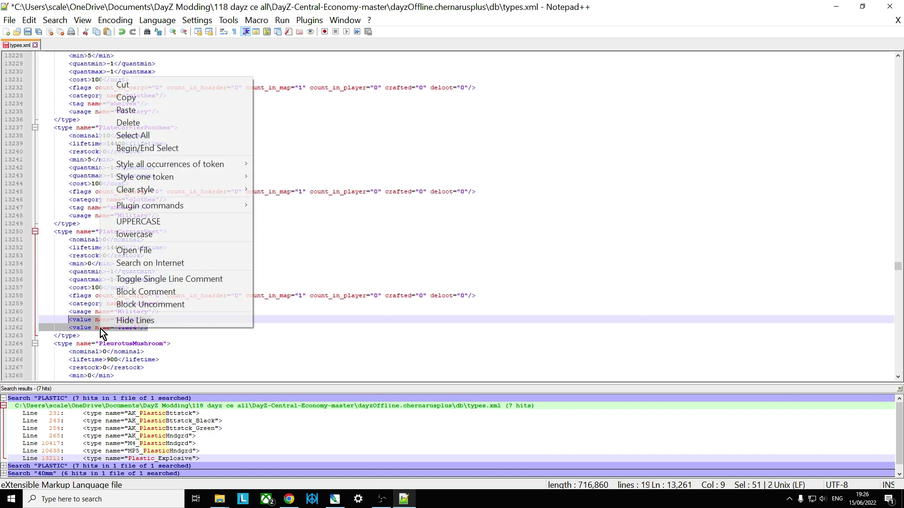
left_click(144, 96)
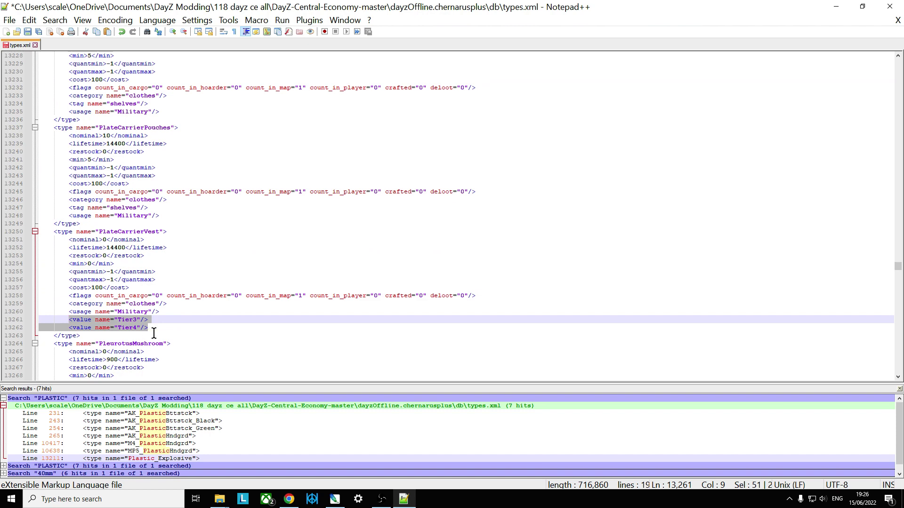
- Paste the Tier3 and Tier4 lines into Plastic_Explosive below its Industrial usage, above Unique
scroll(154, 333, "up", 3)
scroll(154, 333, "up", 7)
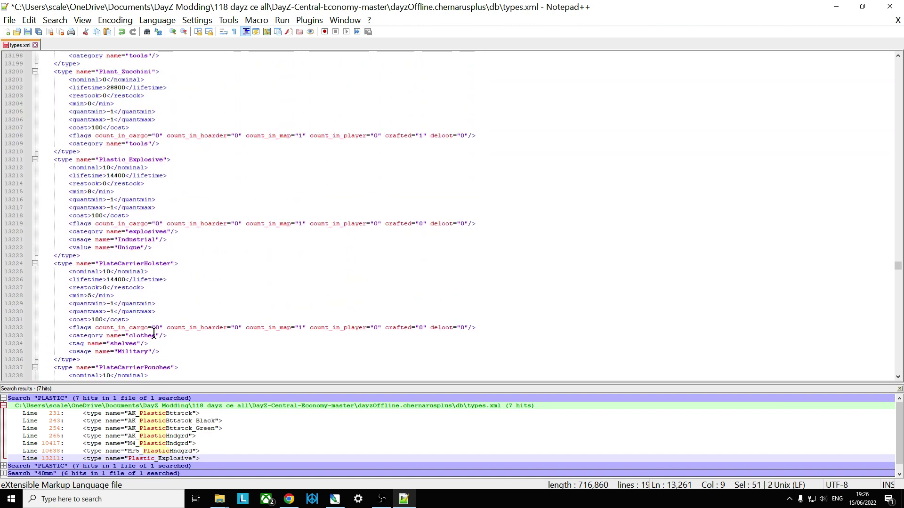
left_click(177, 239)
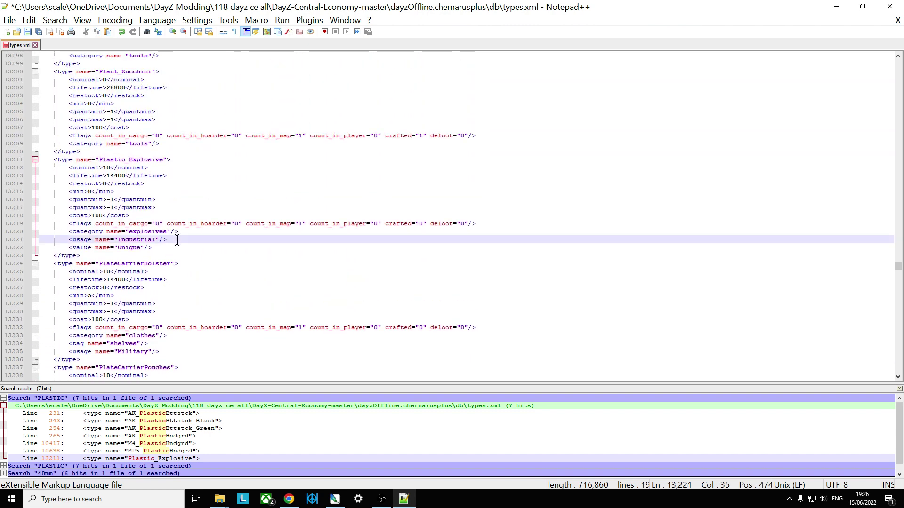
key("Return")
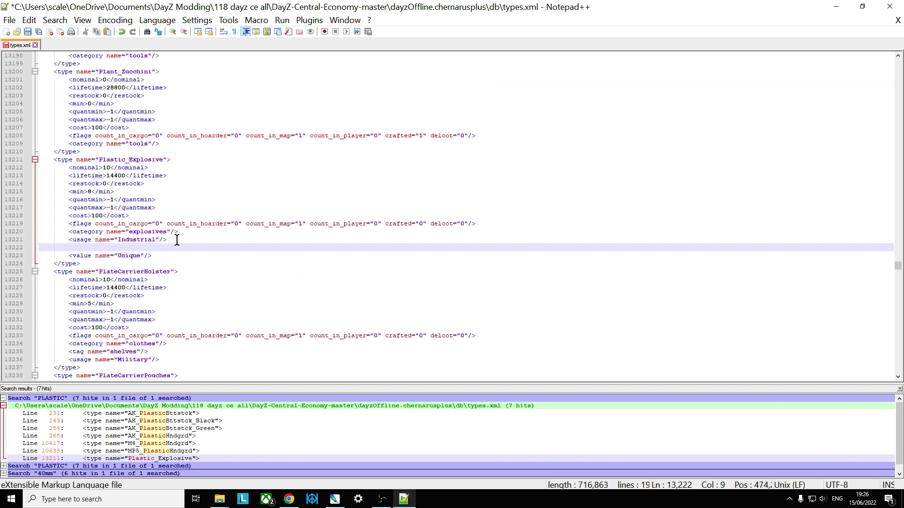
key("ctrl+v")
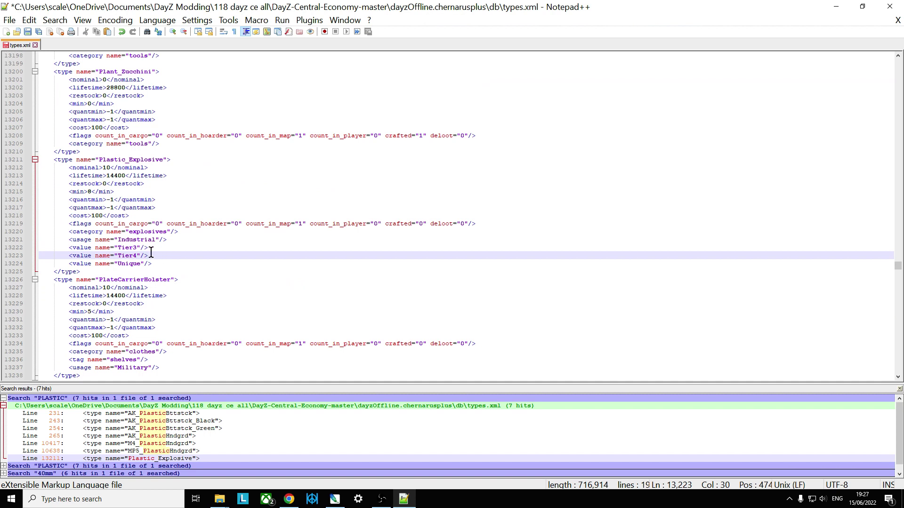
left_click_drag(156, 264, 66, 263)
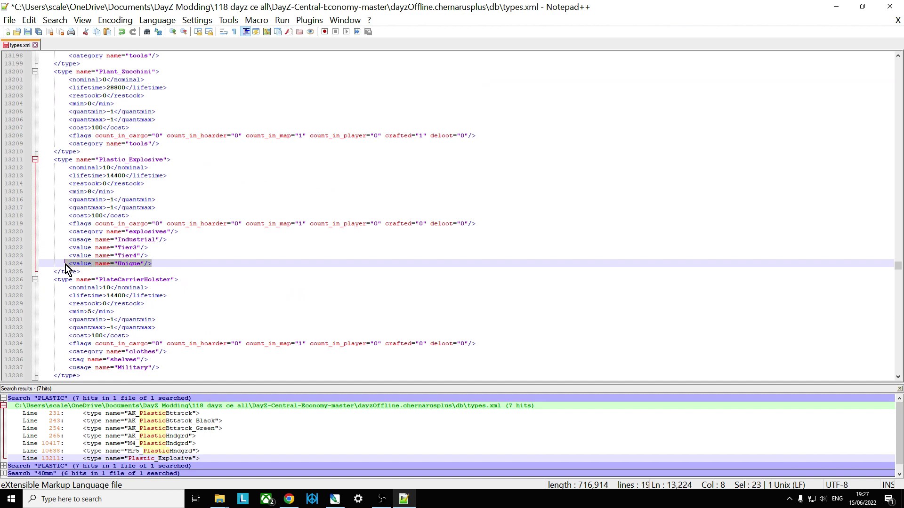
left_click(158, 256)
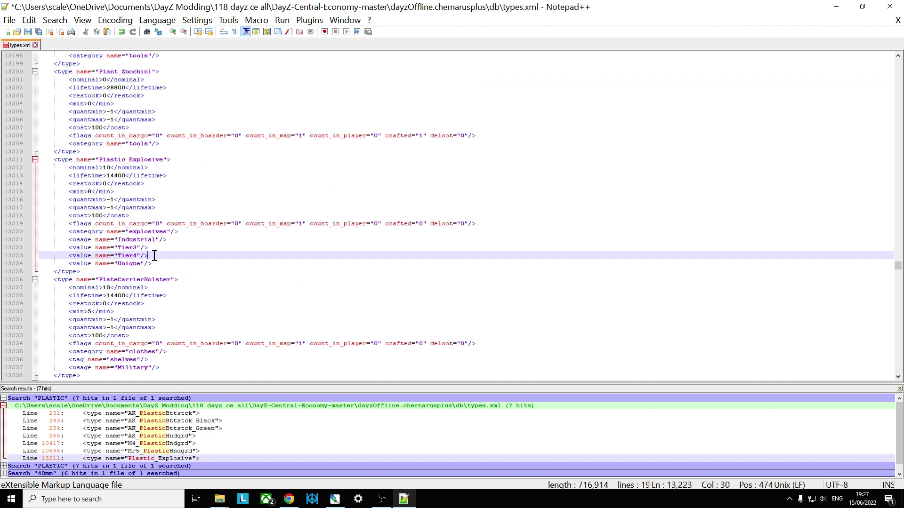
left_click_drag(158, 256, 69, 248)
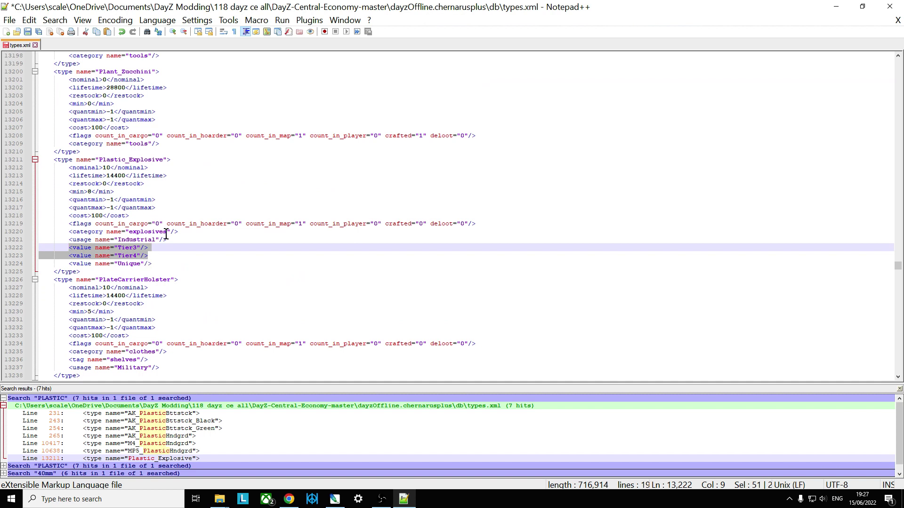
left_click(167, 247)
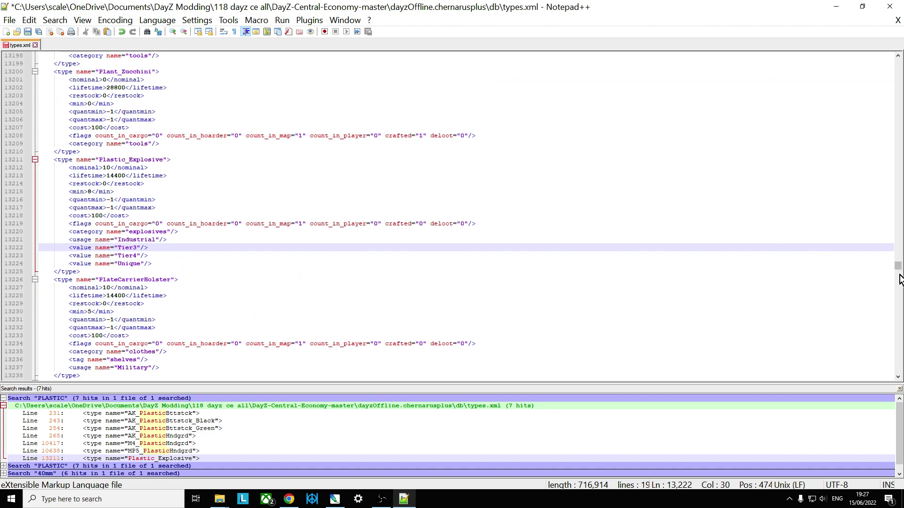
- Search for 'DETONATOR' from the top of the file to reach RemoteDetonator at line 14054
left_click_drag(899, 278, 864, 64)
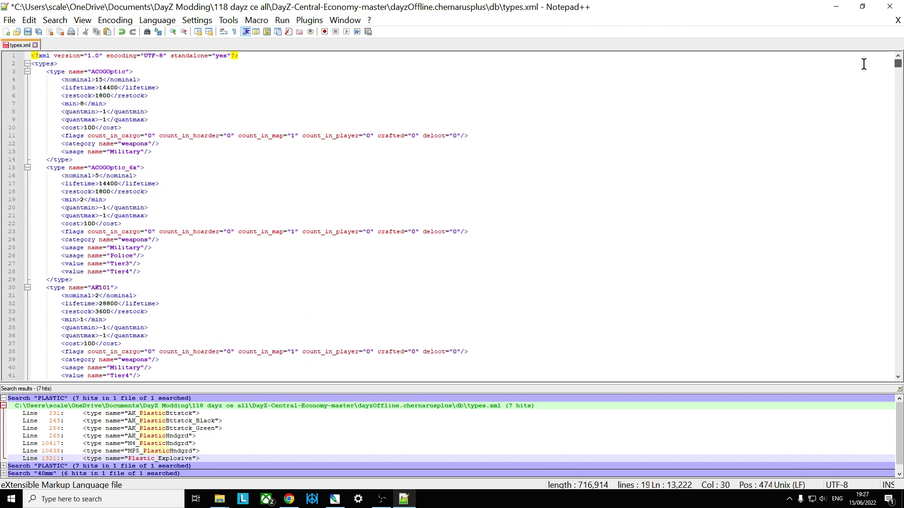
left_click(555, 80)
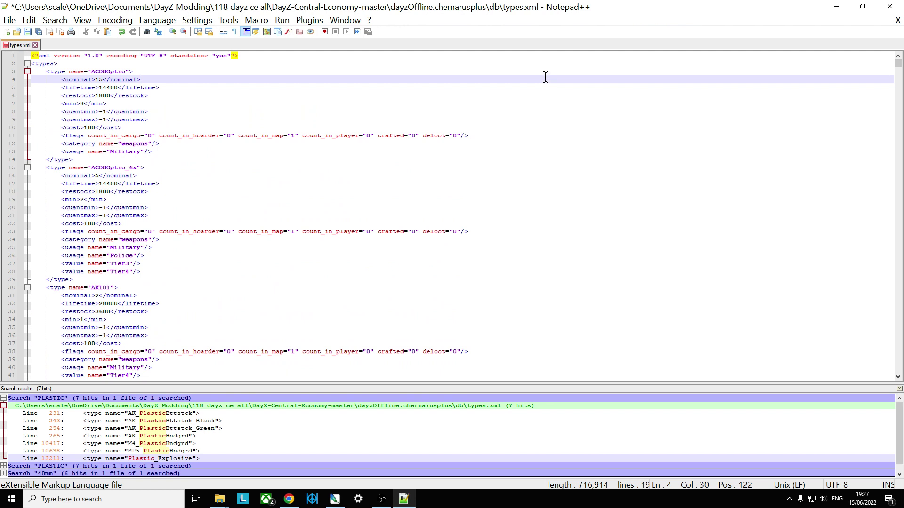
left_click(408, 72)
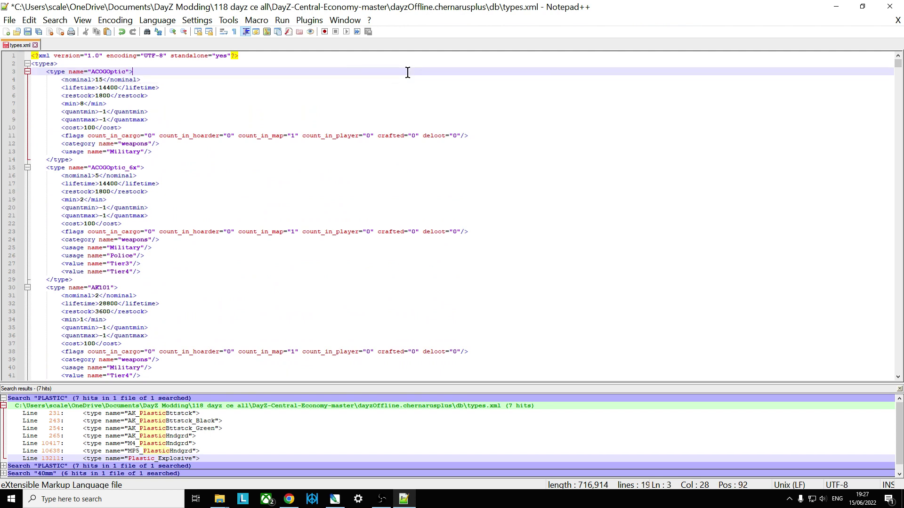
key("ctrl+f")
type("DET")
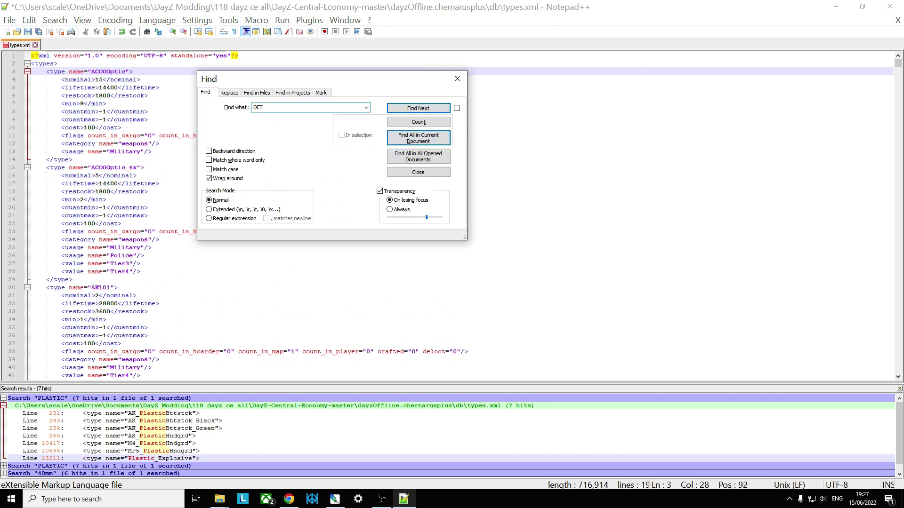
type("ONATOR")
key("Return")
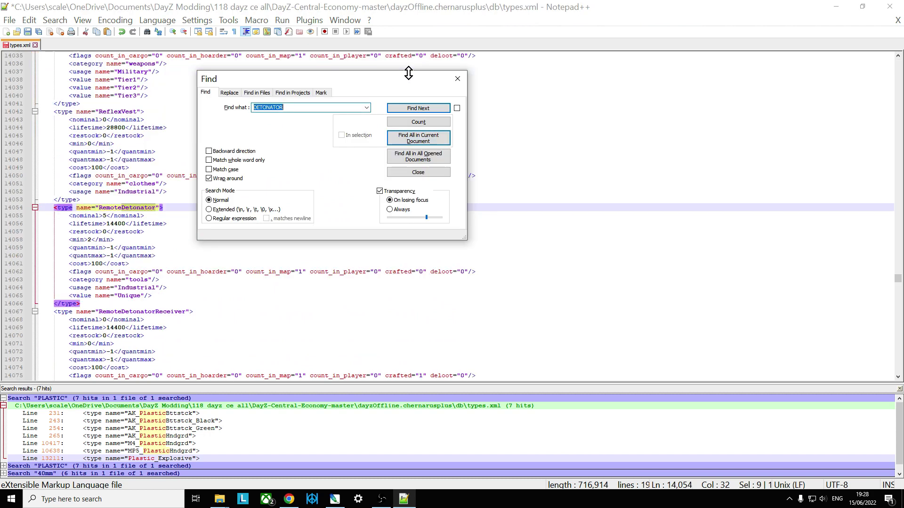
left_click(457, 78)
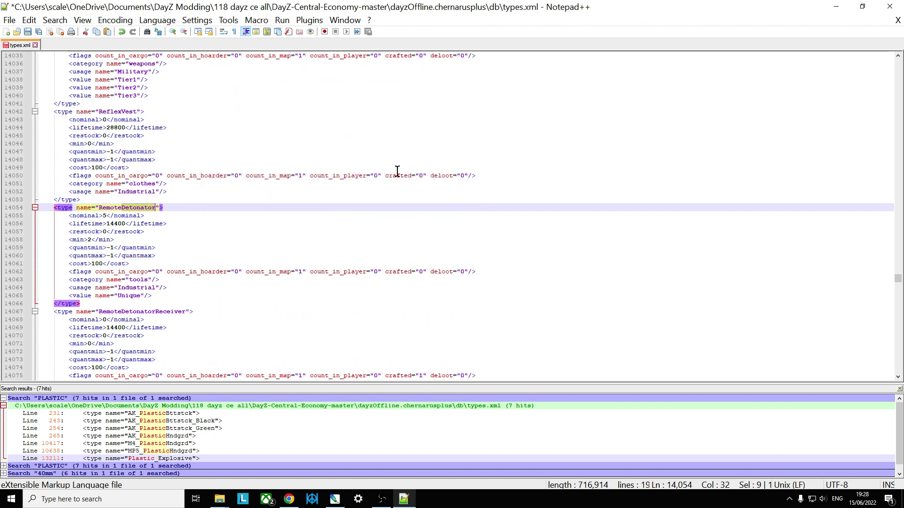
scroll(254, 216, "down", 1)
scroll(162, 198, "down", 2)
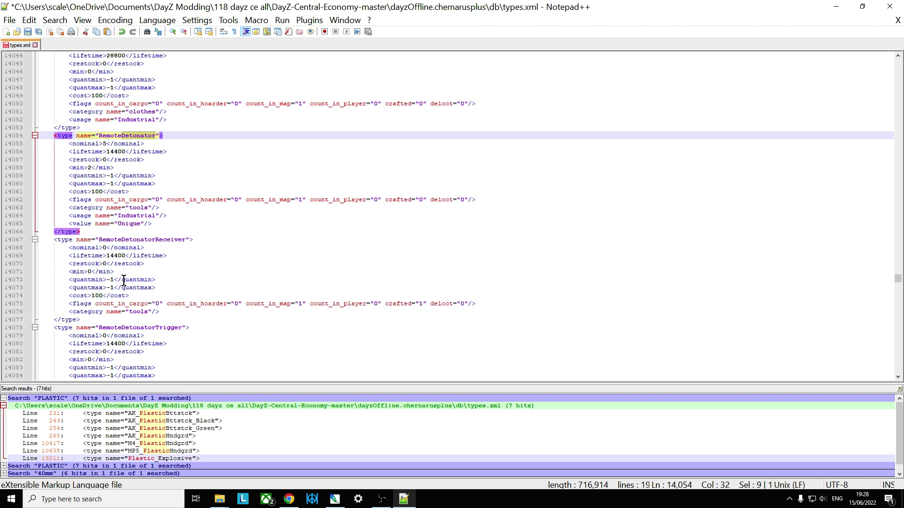
scroll(135, 338, "up", 2)
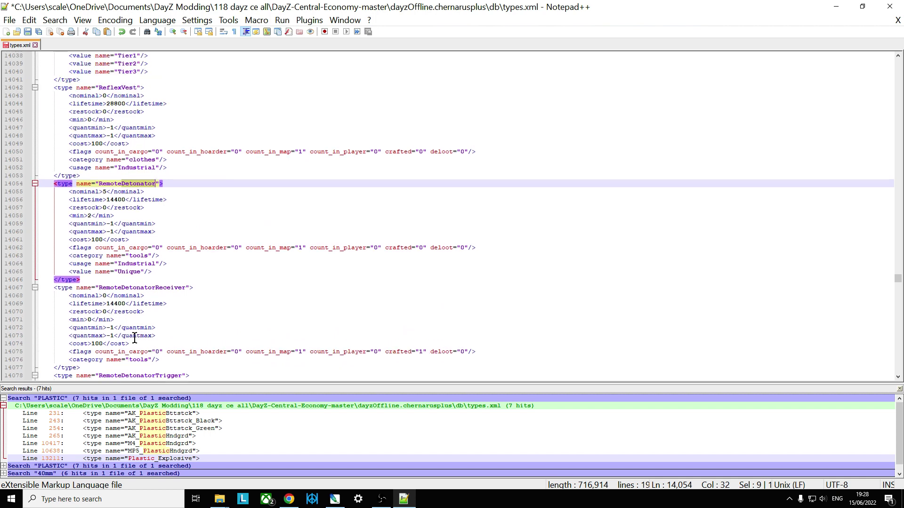
scroll(135, 329, "up", 1)
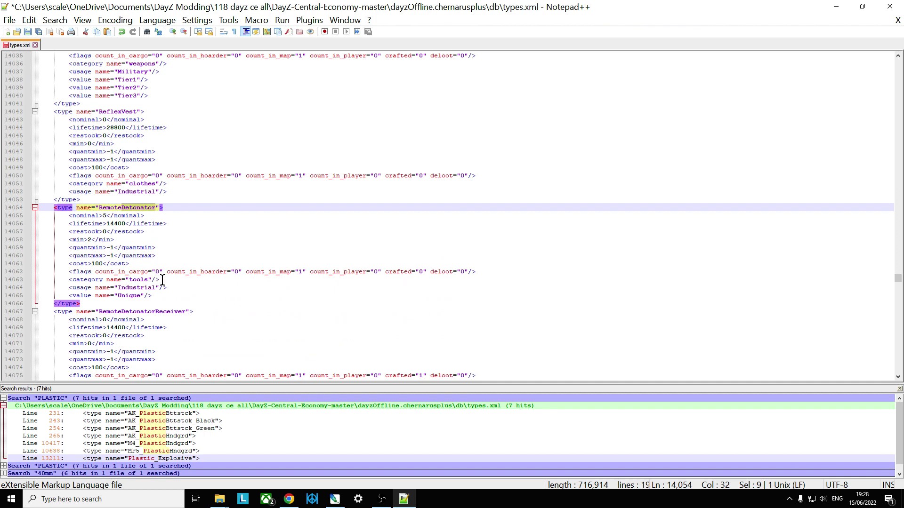
scroll(157, 282, "down", 2)
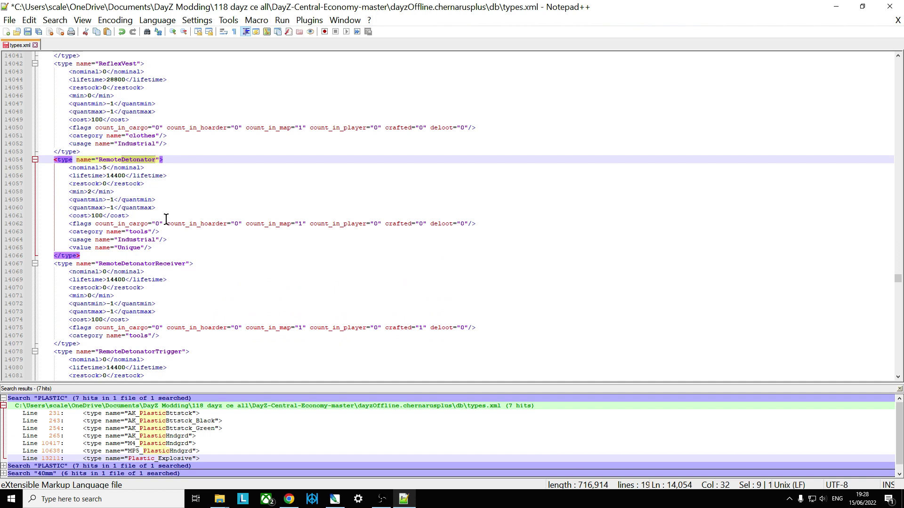
- Change RemoteDetonator's nominal from 5 to 10 and its min from 2 to 8
left_click(61, 162)
left_click_drag(54, 161, 170, 258)
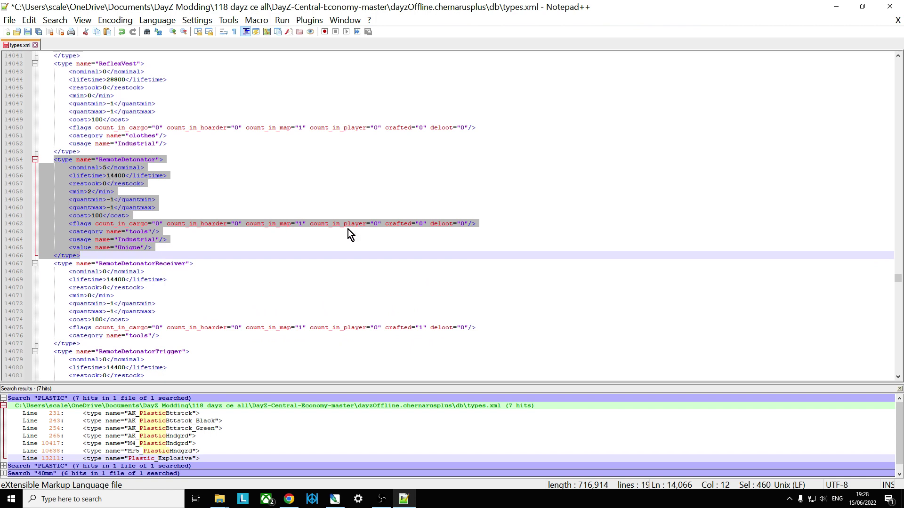
left_click(106, 167)
key("BackSpace")
type("10")
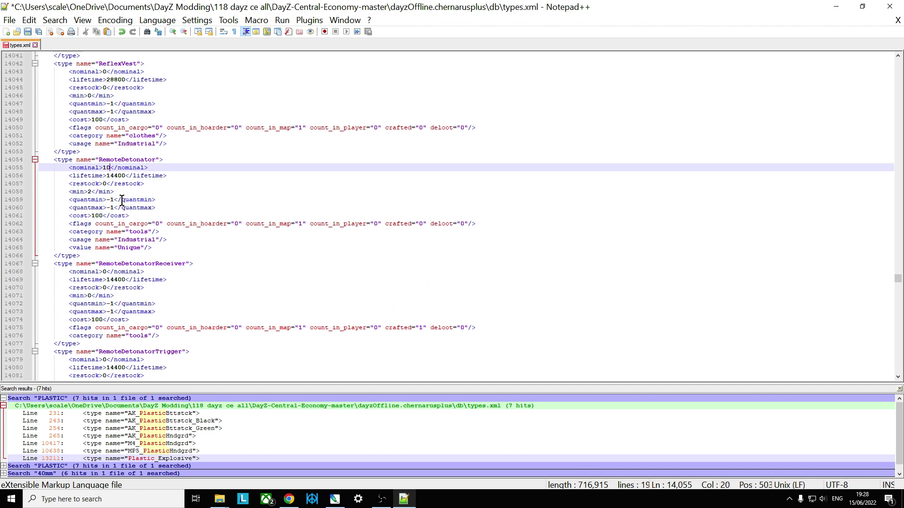
left_click(91, 191)
key("BackSpace")
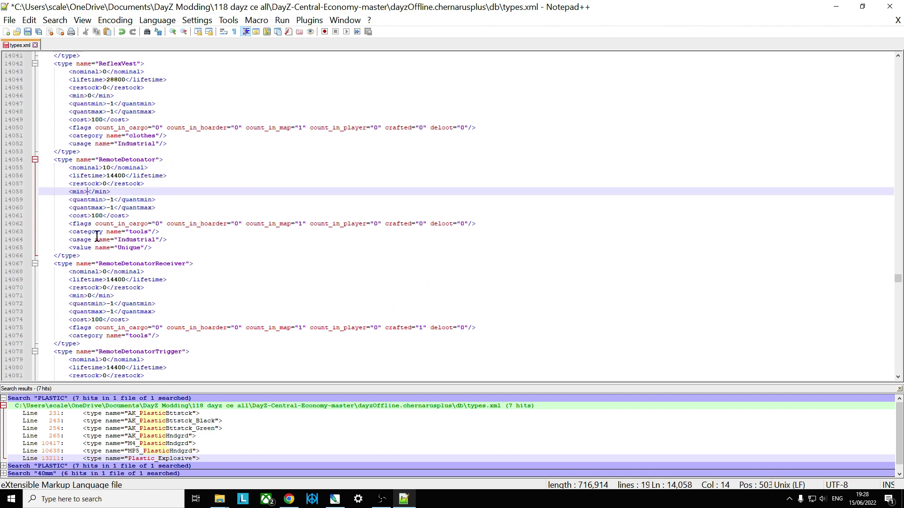
type("8")
left_click(165, 240)
left_click(163, 240)
left_click(156, 250)
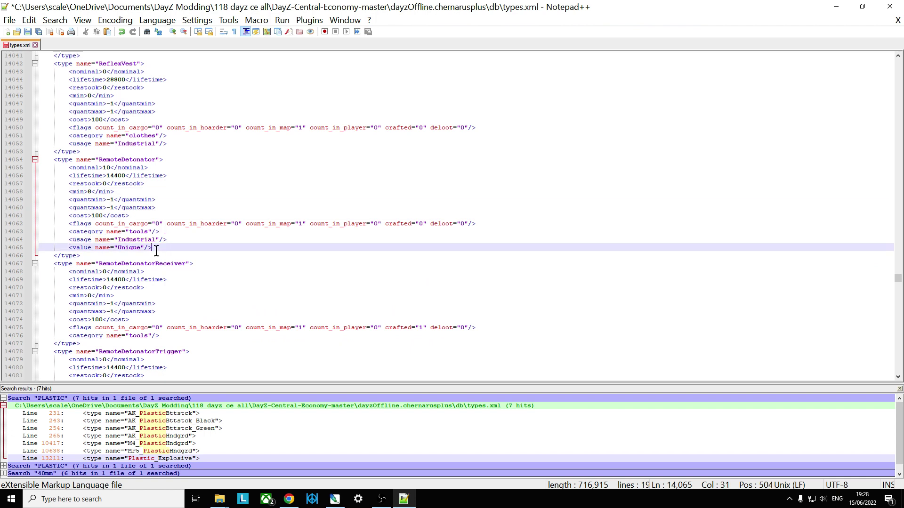
- Copy the Tier3 and Tier4 value lines from the Repeater entry
scroll(157, 250, "down", 3)
scroll(156, 251, "down", 7)
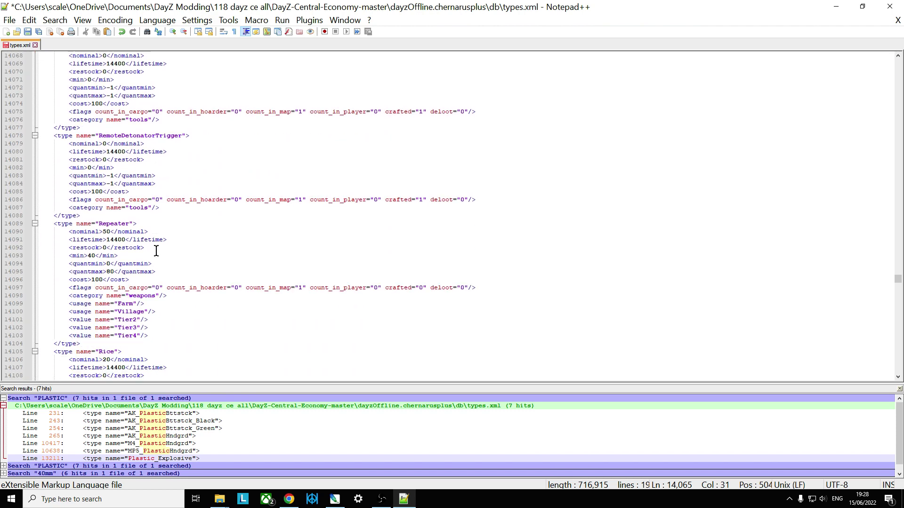
left_click_drag(157, 311, 66, 306)
right_click(78, 312)
left_click(117, 79)
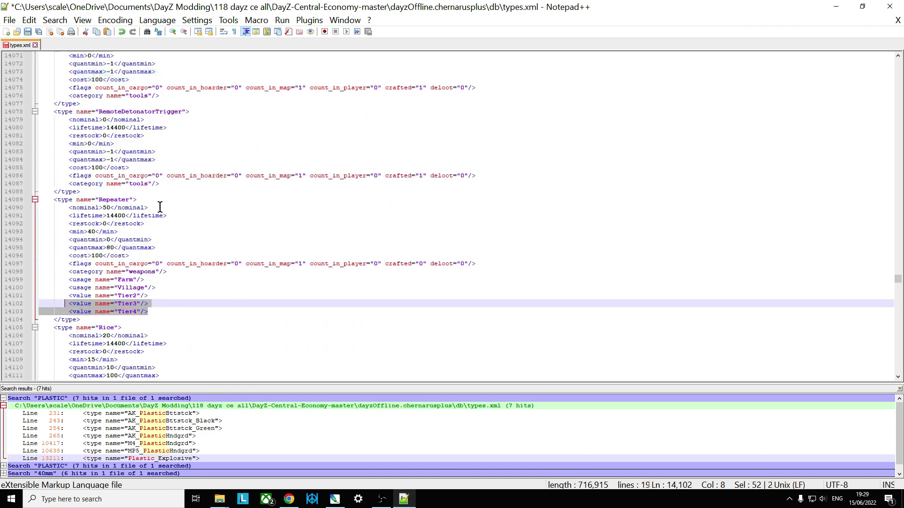
- Paste them after RemoteDetonator's usage line and remove the extra space before Tier3
scroll(170, 245, "up", 2)
scroll(170, 245, "up", 8)
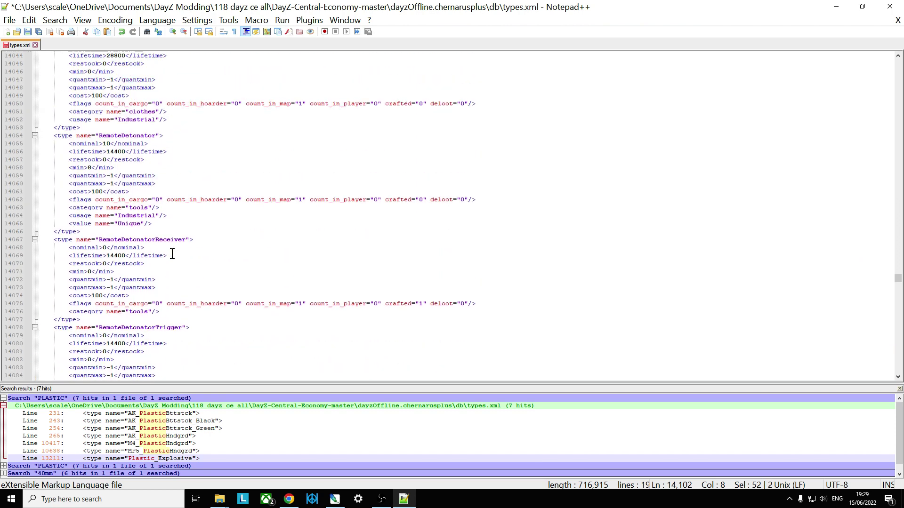
left_click(181, 242)
key("Return")
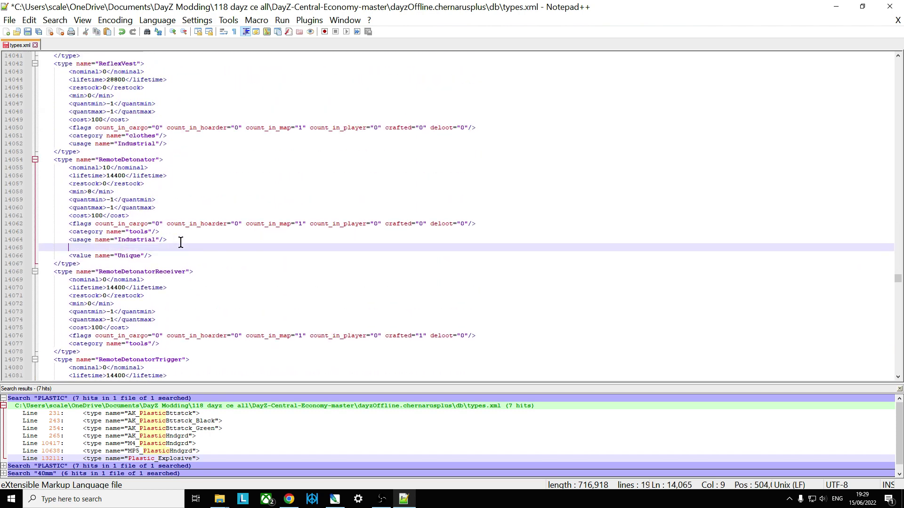
key("ctrl+v")
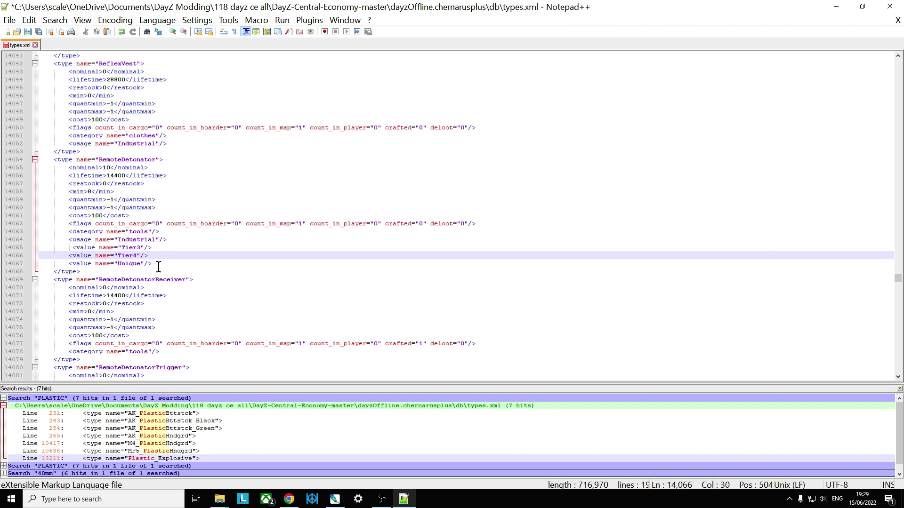
left_click(74, 248)
key("BackSpace")
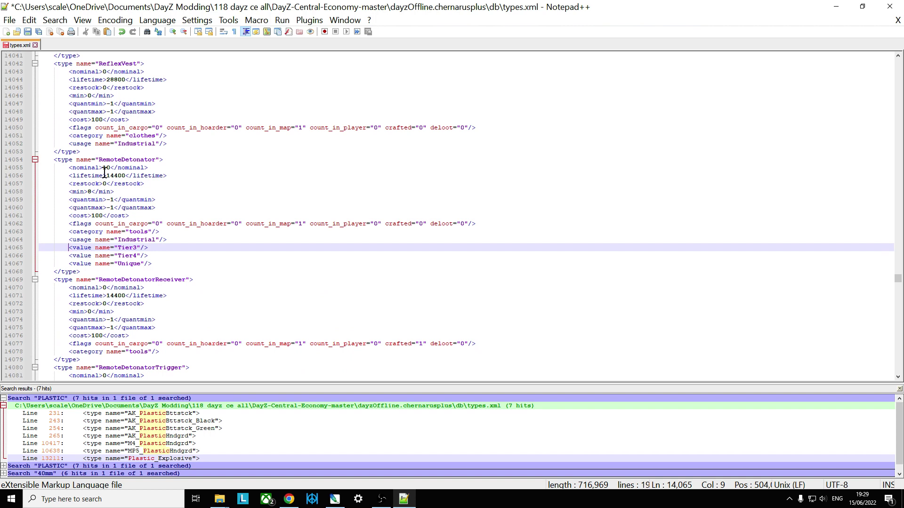
left_click(158, 264)
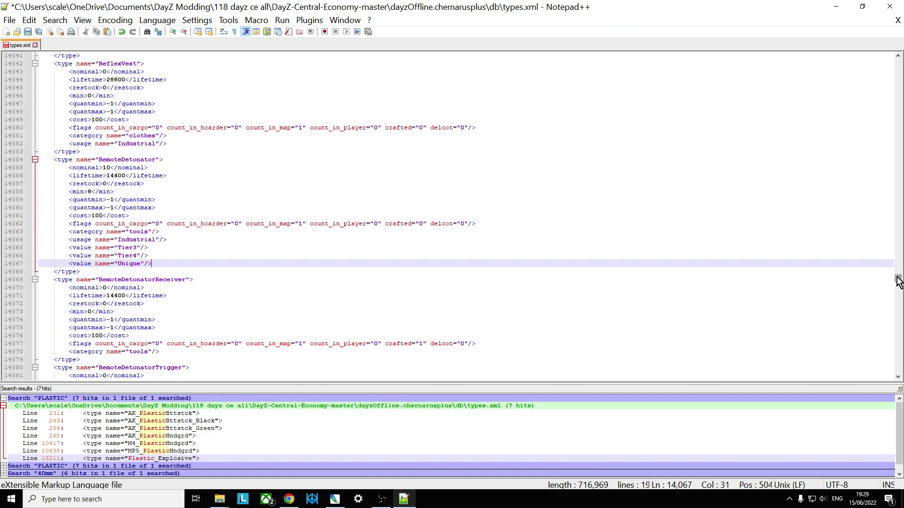
- Search for 'PROTECTOR' from the top to reach SmallProtectorCase at line 15579
left_click_drag(897, 281, 897, 60)
left_click(701, 78)
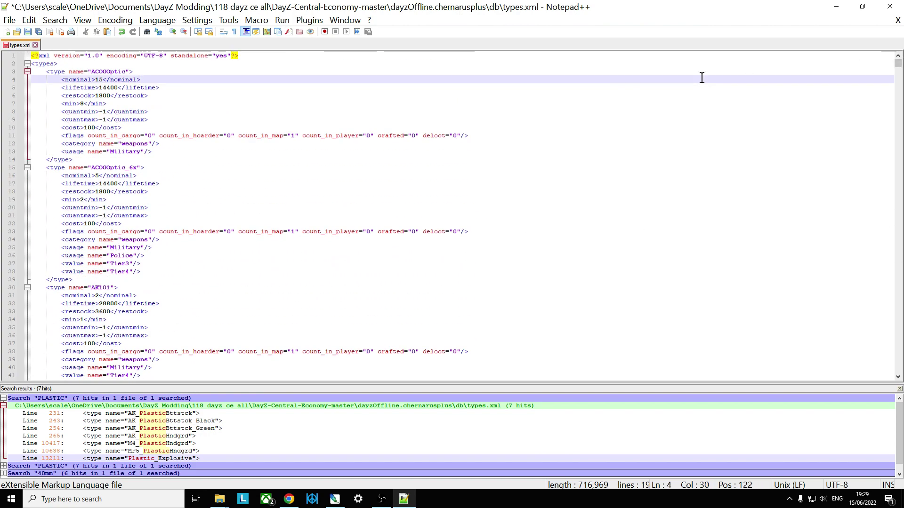
key("ctrl+f")
type("P")
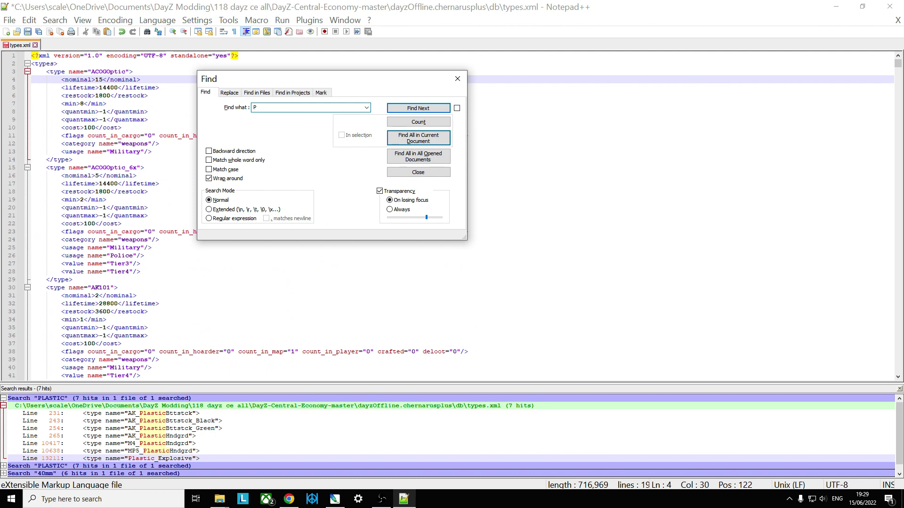
type("ROTECTOR")
key("Return")
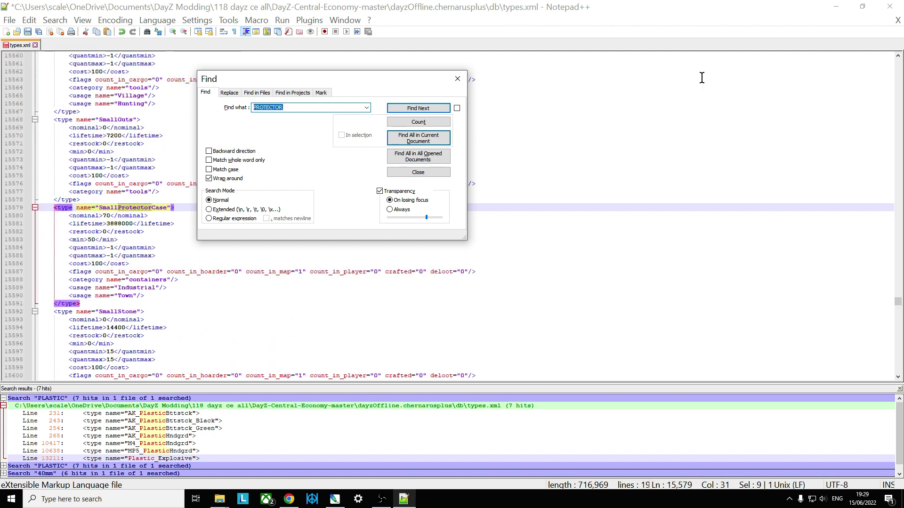
left_click(456, 79)
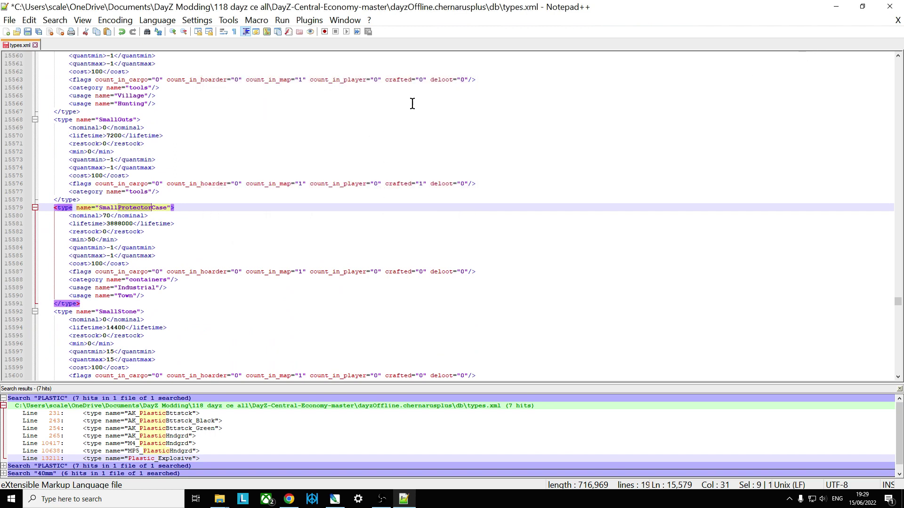
scroll(169, 276, "down", 1)
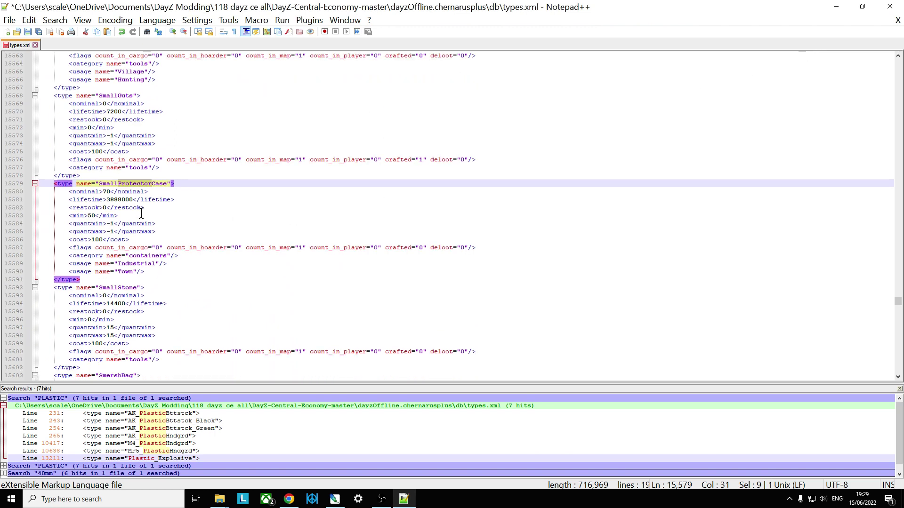
- Change SmallProtectorCase's nominal from 70 to 90 and its min from 50 to 70
left_click(109, 192)
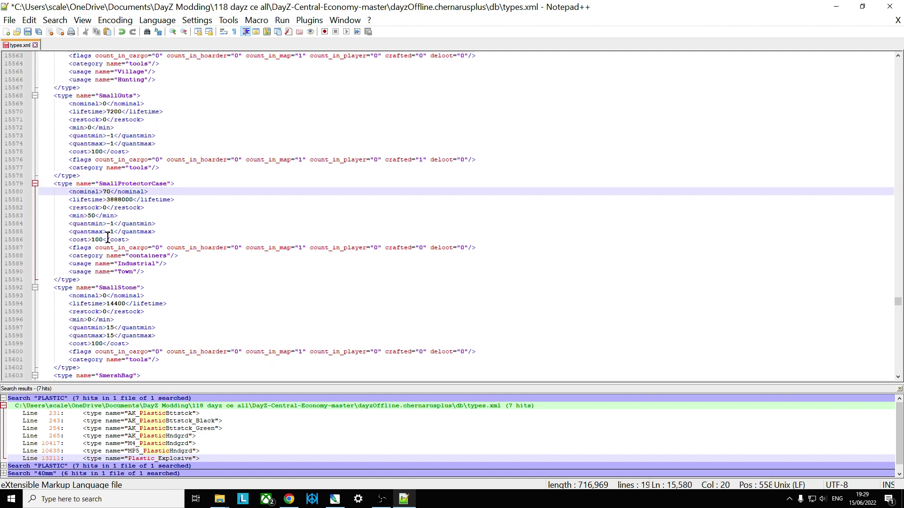
key("BackSpace")
key("BackSpace")
type("90")
left_click(92, 216)
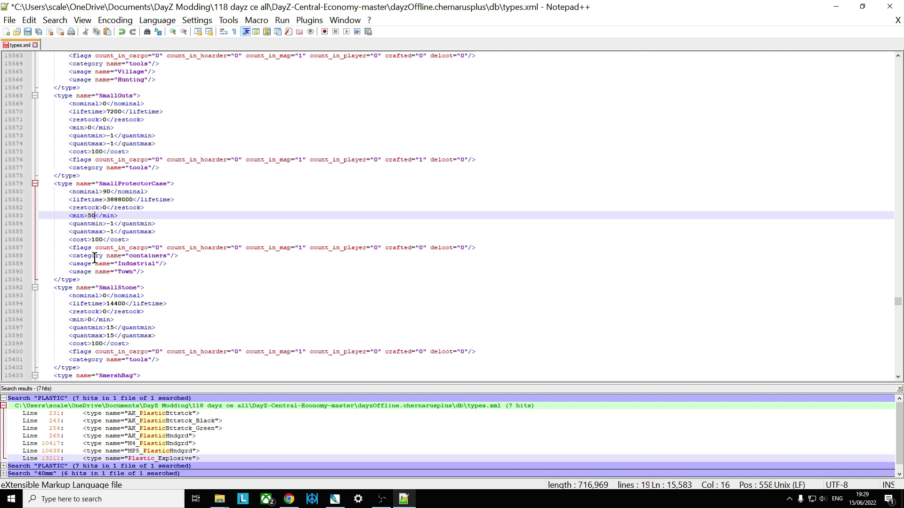
key("BackSpace")
key("BackSpace")
type("70")
- Place the cursor at the end of the SmallProtectorCase Town usage line
left_click(186, 269)
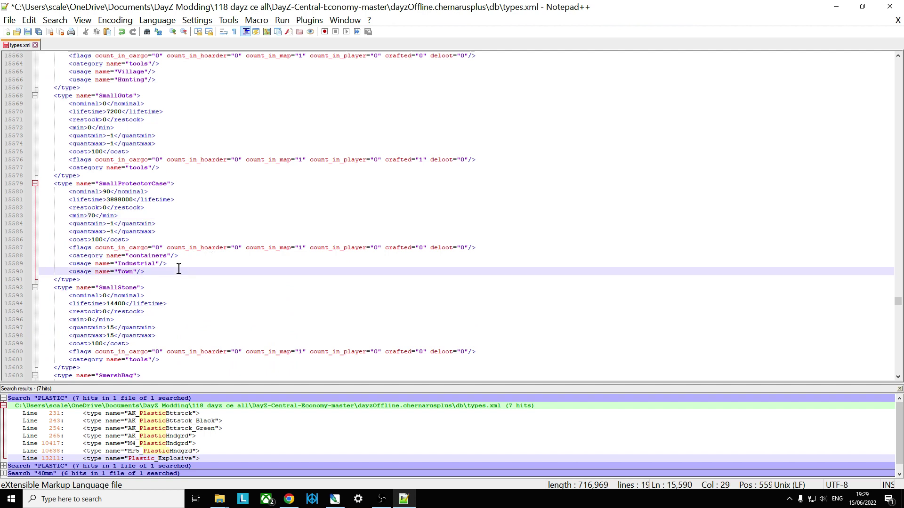
left_click(168, 265)
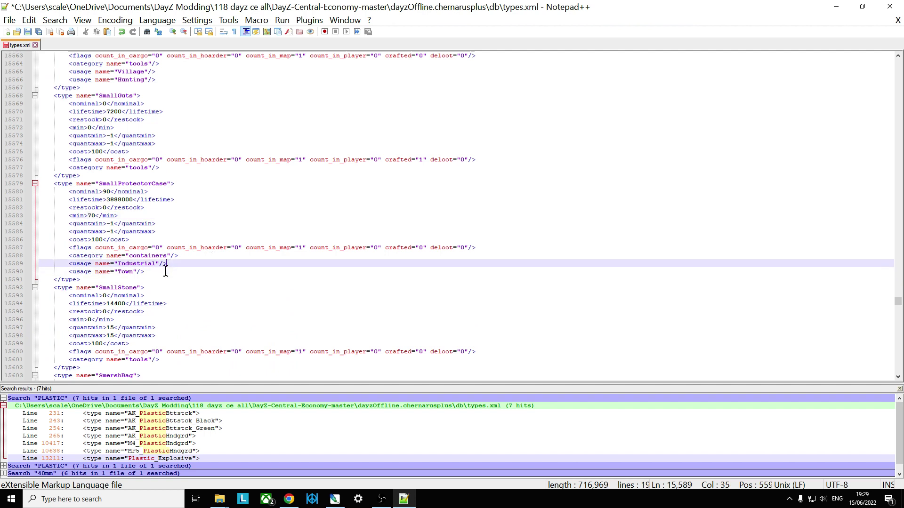
left_click(165, 271)
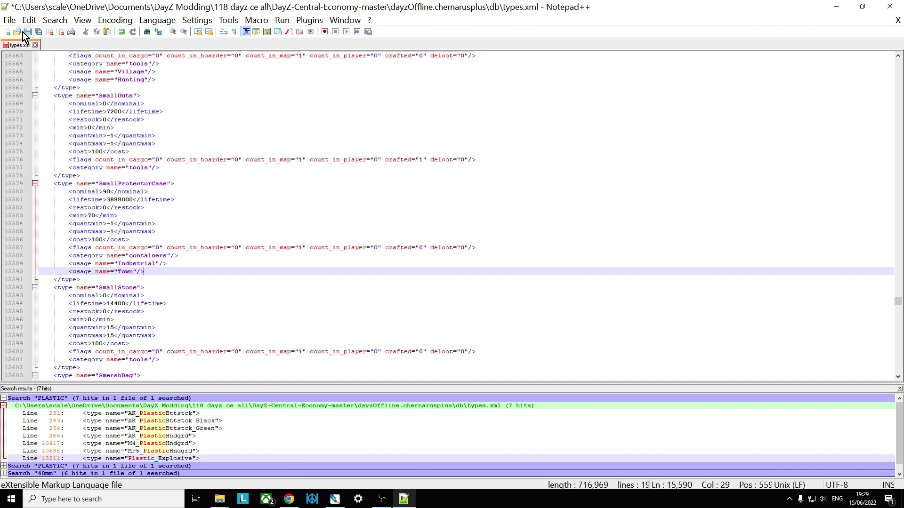
- Return to the Nitrado db folder in Chrome, where types.xml is listed at 708.95 KiB
left_click(289, 499)
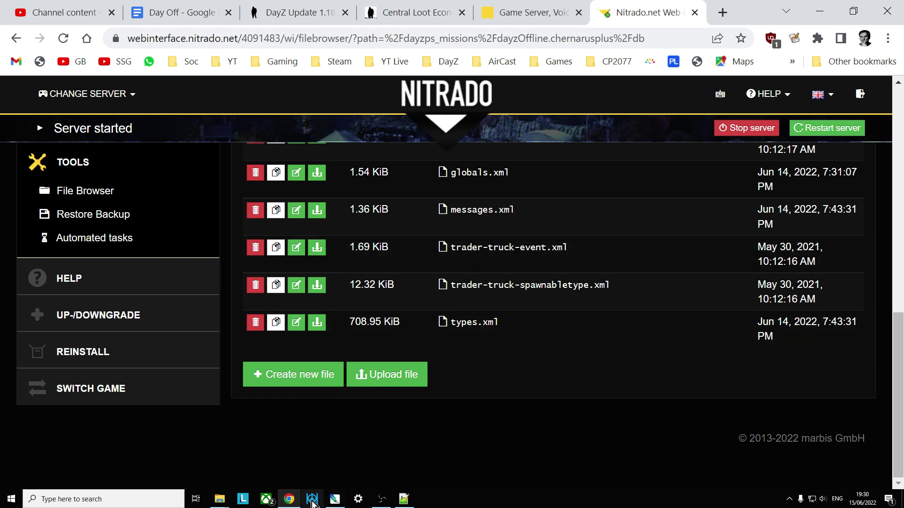
- Bring up the dayz.com Update 1.18 article with its update teaser video
left_click(301, 12)
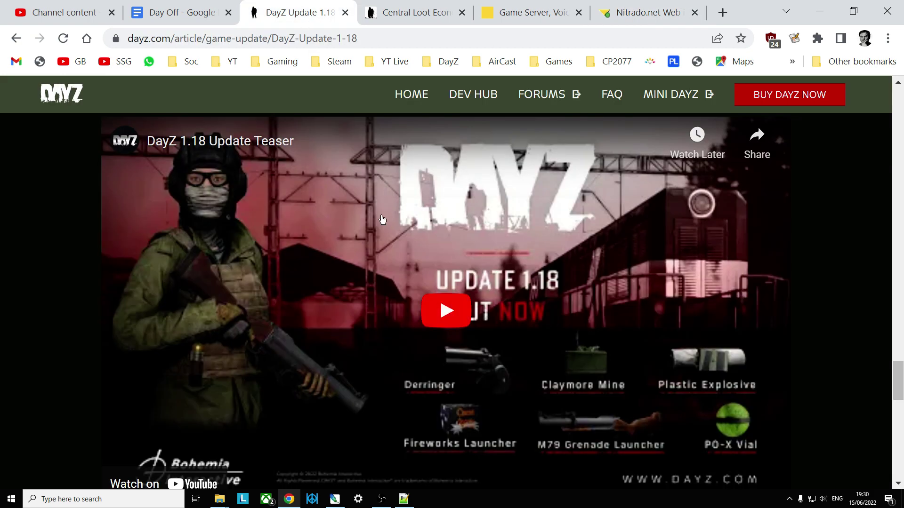